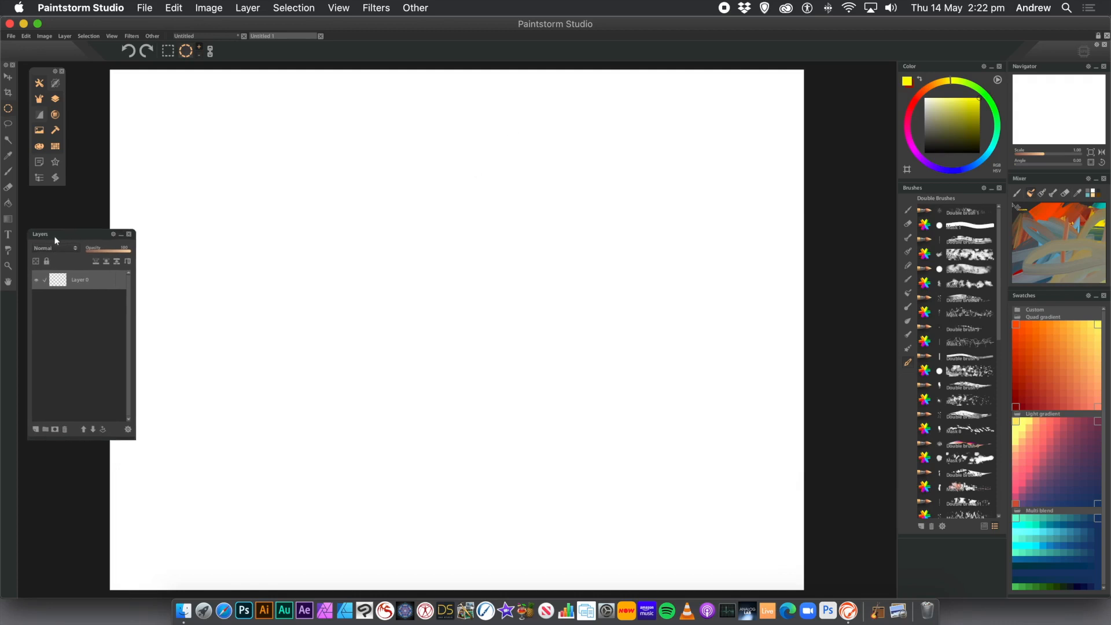
- Hide the Layers panel and show it again
{"action": "left_click", "coordinate": [56, 99]}
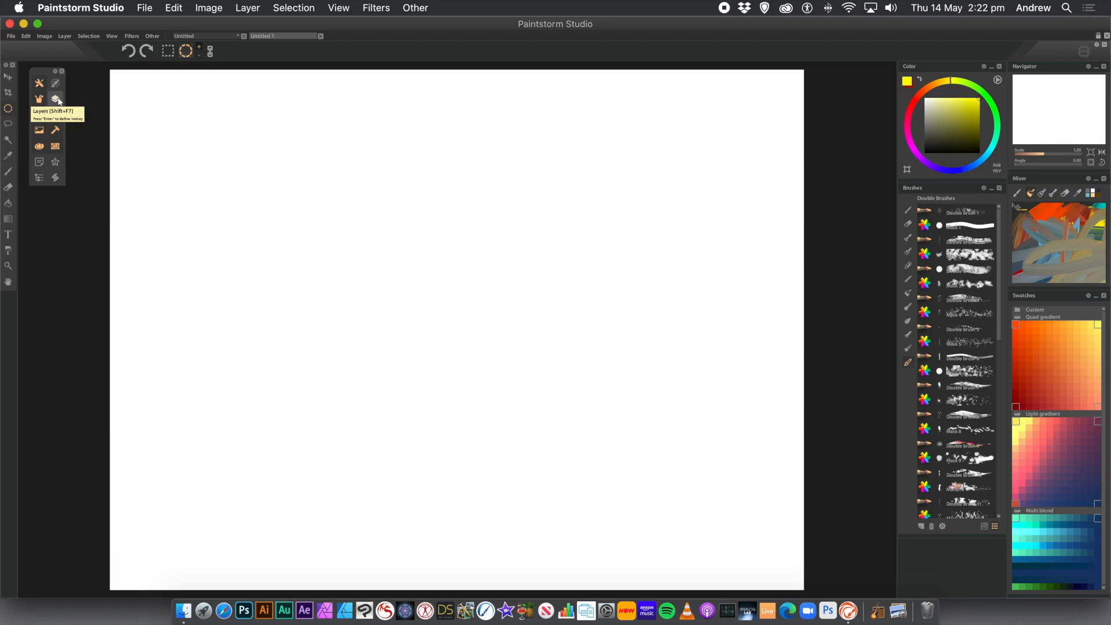
{"action": "left_click", "coordinate": [56, 100]}
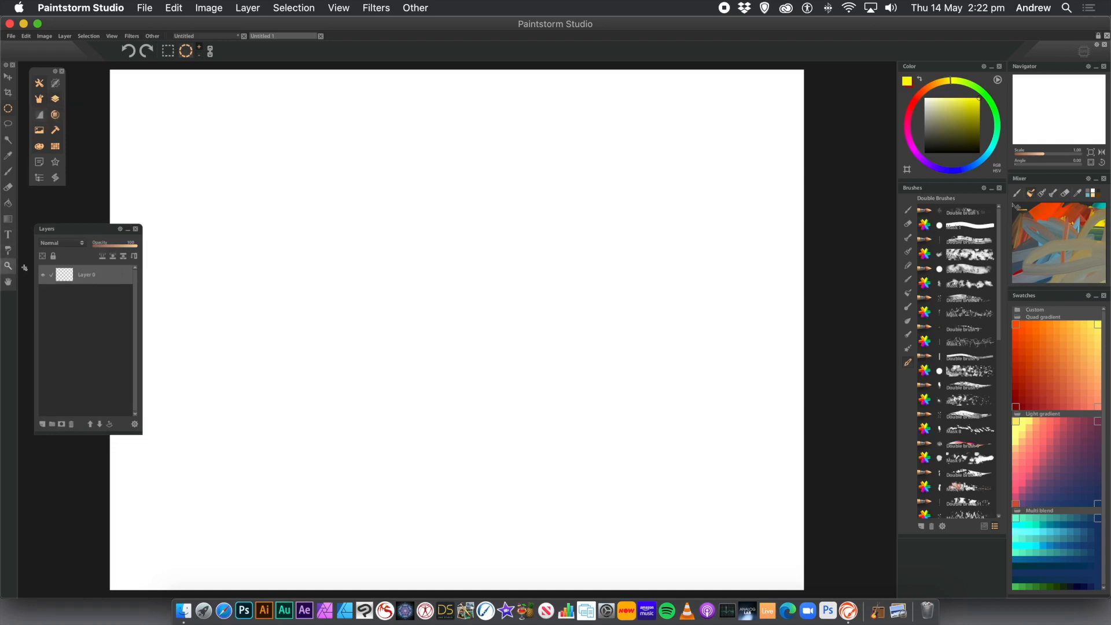
- Fill the base layer with a diagonal linear gradient using the orange, pink and blue preset, from upper left to lower right
{"action": "left_click", "coordinate": [8, 221]}
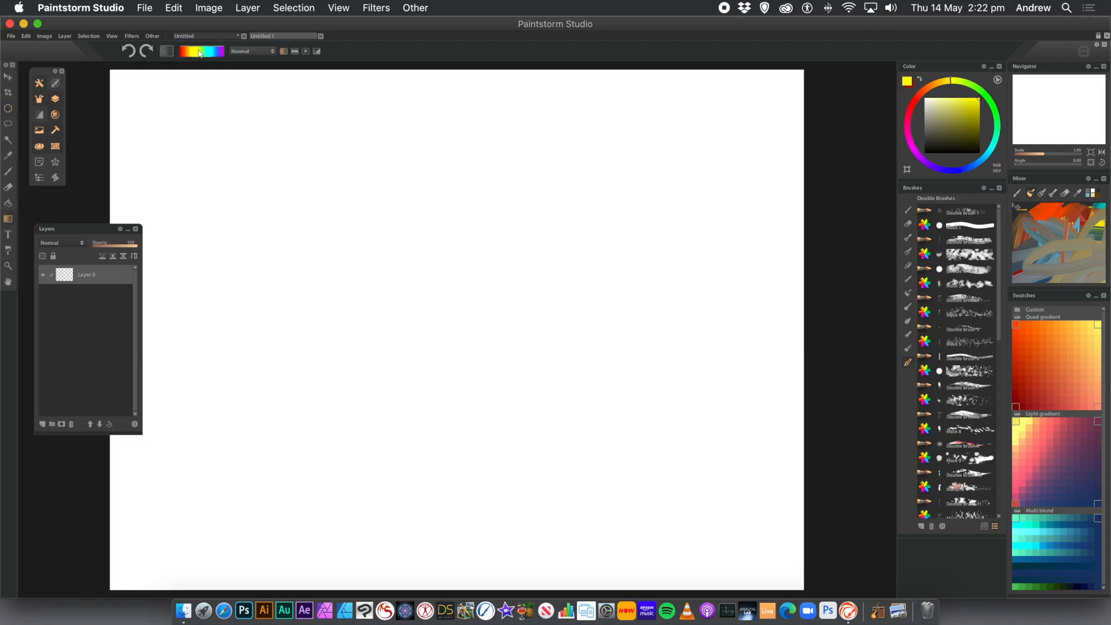
{"action": "left_click", "coordinate": [201, 54]}
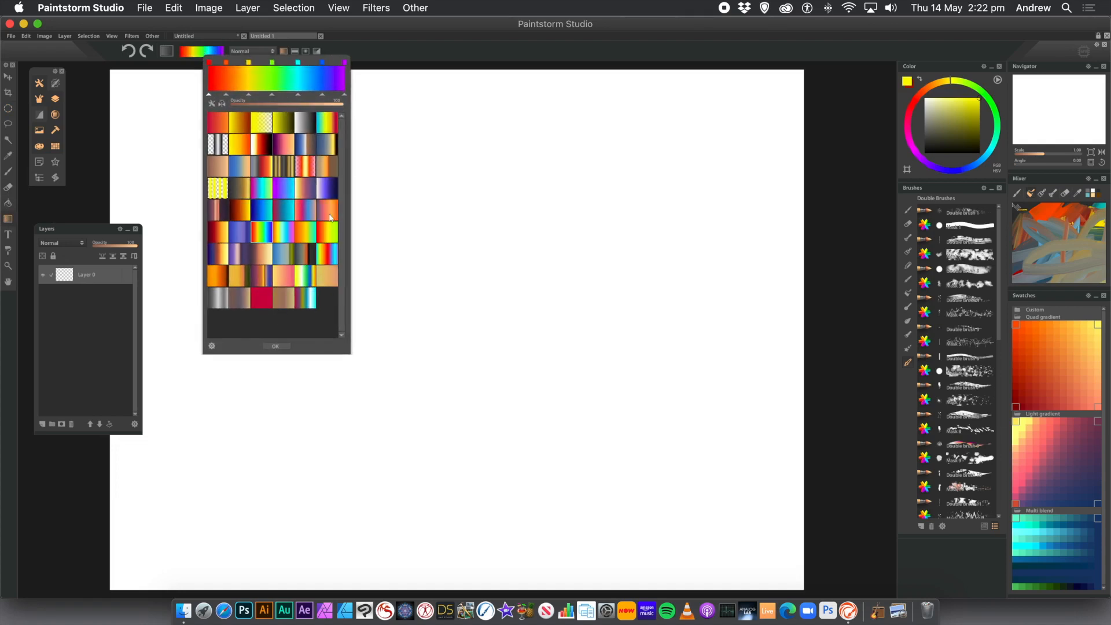
{"action": "left_click", "coordinate": [310, 210]}
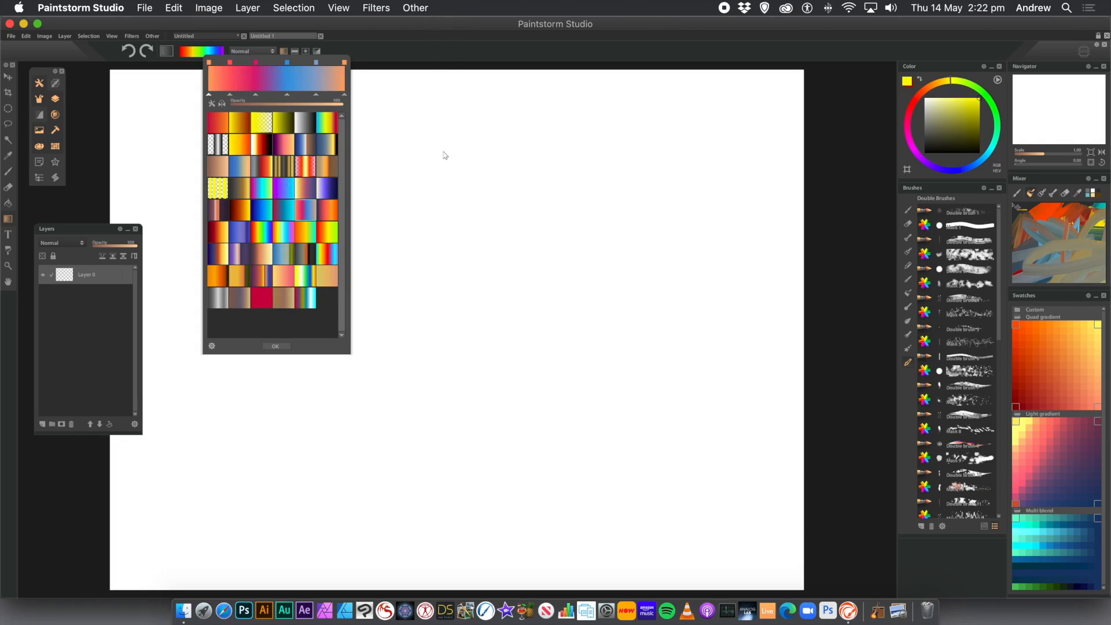
{"action": "left_click", "coordinate": [457, 173]}
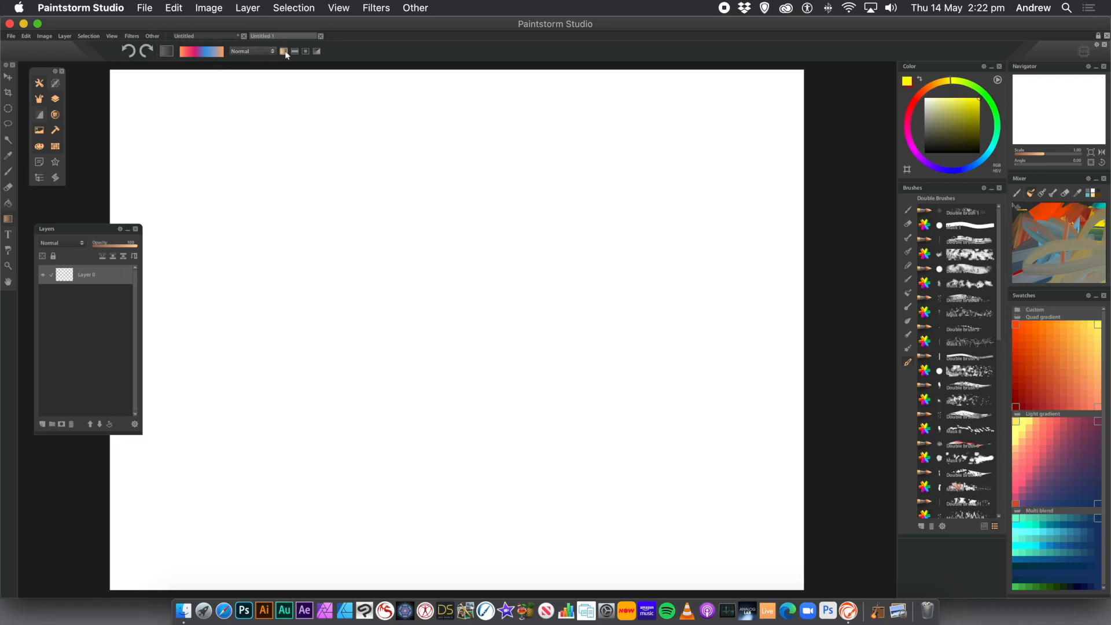
{"action": "left_click_drag", "start_coordinate": [325, 218], "coordinate": [598, 372]}
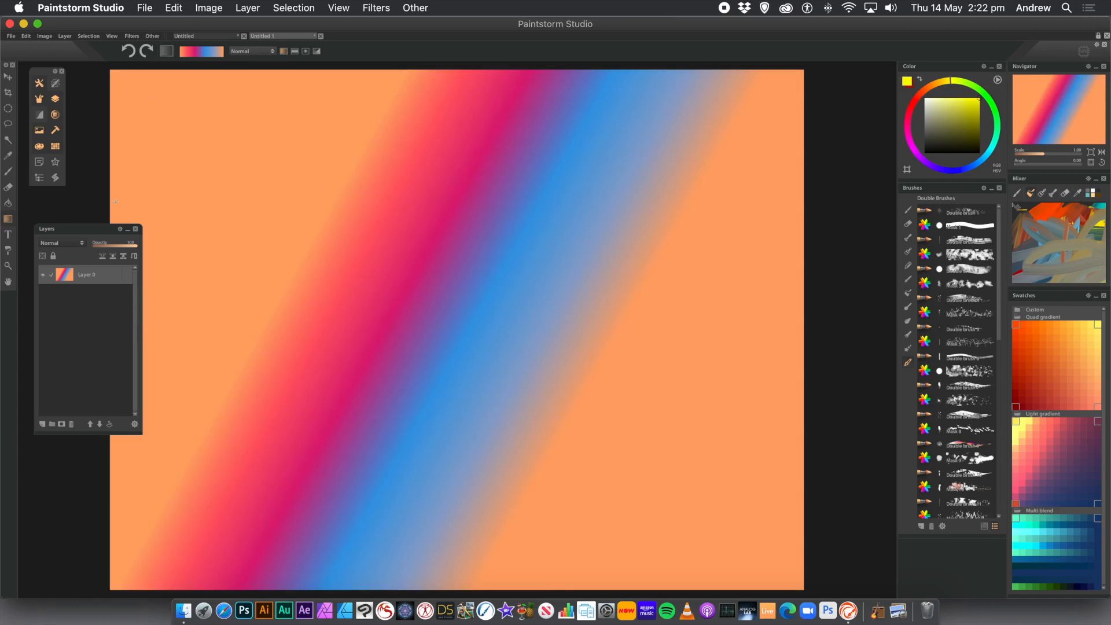
- Add a new layer and fill it with the same gradient, running diagonally from upper right to lower left
{"action": "left_click", "coordinate": [254, 9]}
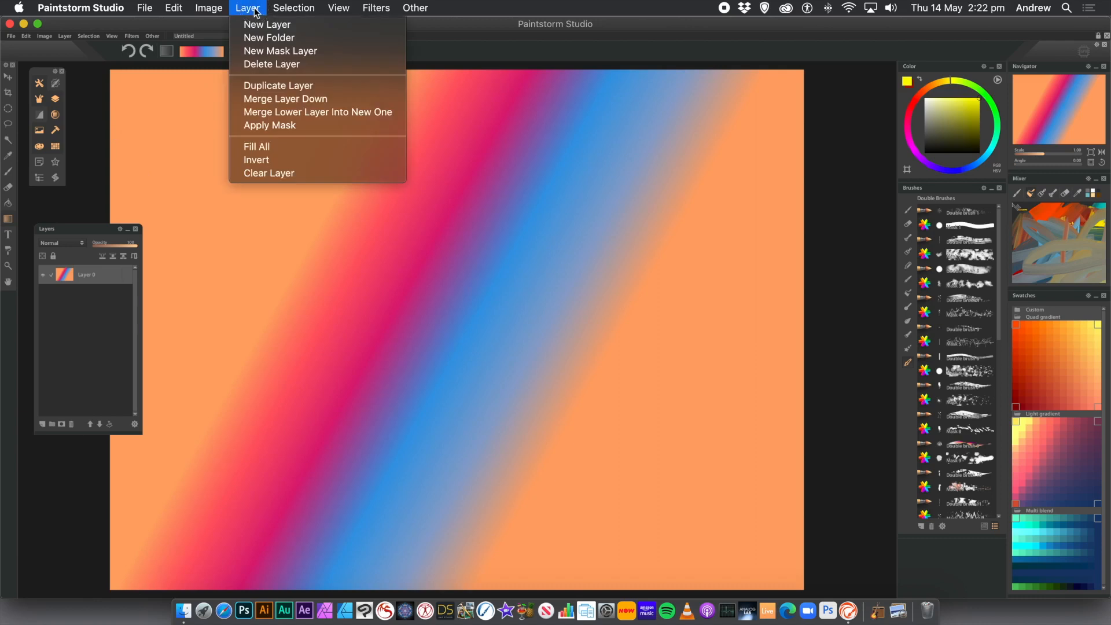
{"action": "left_click", "coordinate": [253, 25]}
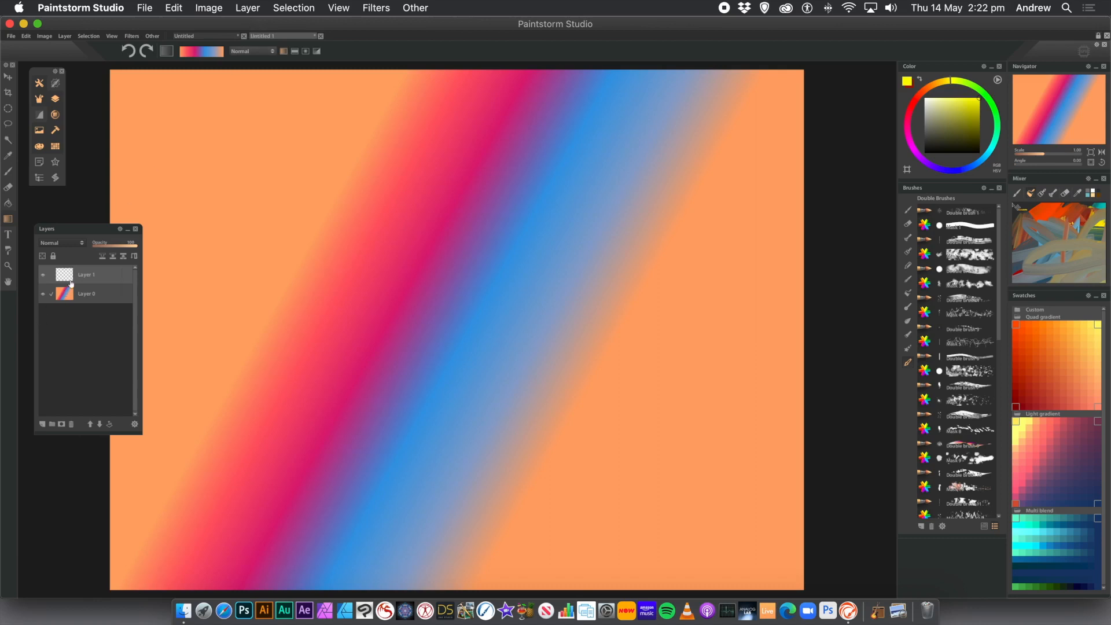
{"action": "left_click_drag", "start_coordinate": [497, 207], "coordinate": [229, 387]}
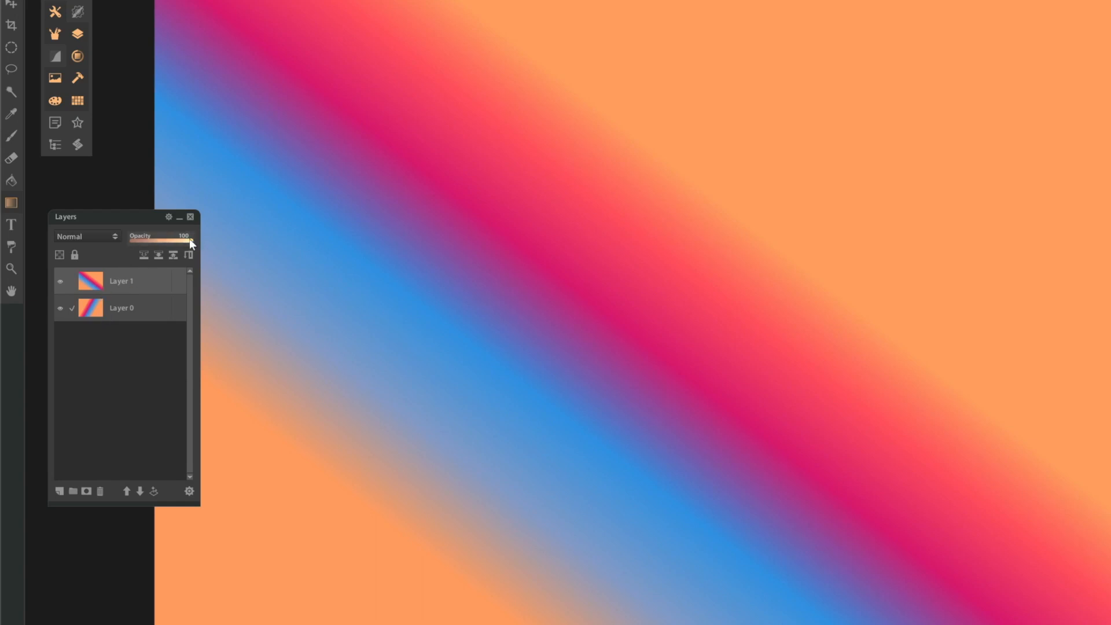
- Try lowering the upper gradient layer's opacity to about 43 and restore it to 100
{"action": "left_click_drag", "start_coordinate": [153, 238], "coordinate": [154, 240]}
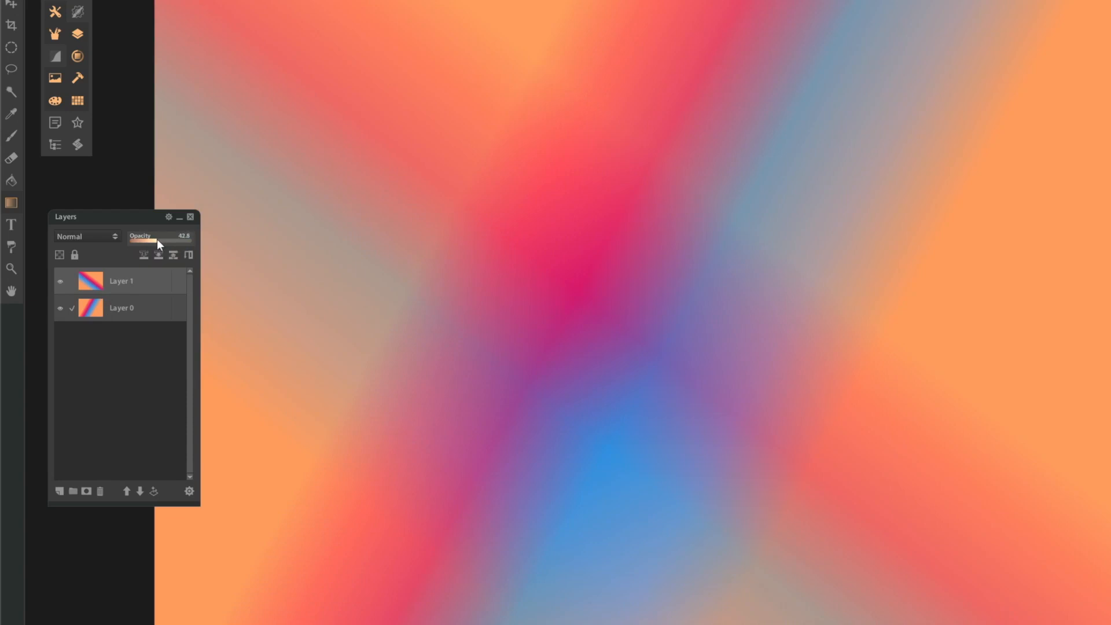
{"action": "left_click_drag", "start_coordinate": [171, 239], "coordinate": [211, 241]}
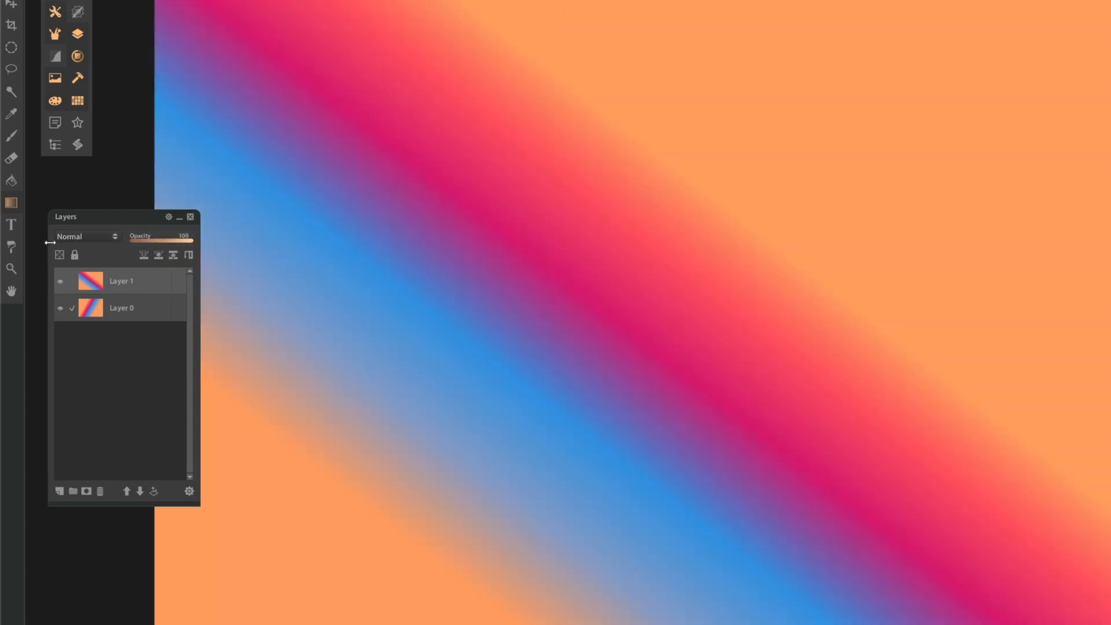
- Try the Difference blend mode on the upper gradient layer and settle on Lighten
{"action": "left_click", "coordinate": [71, 239]}
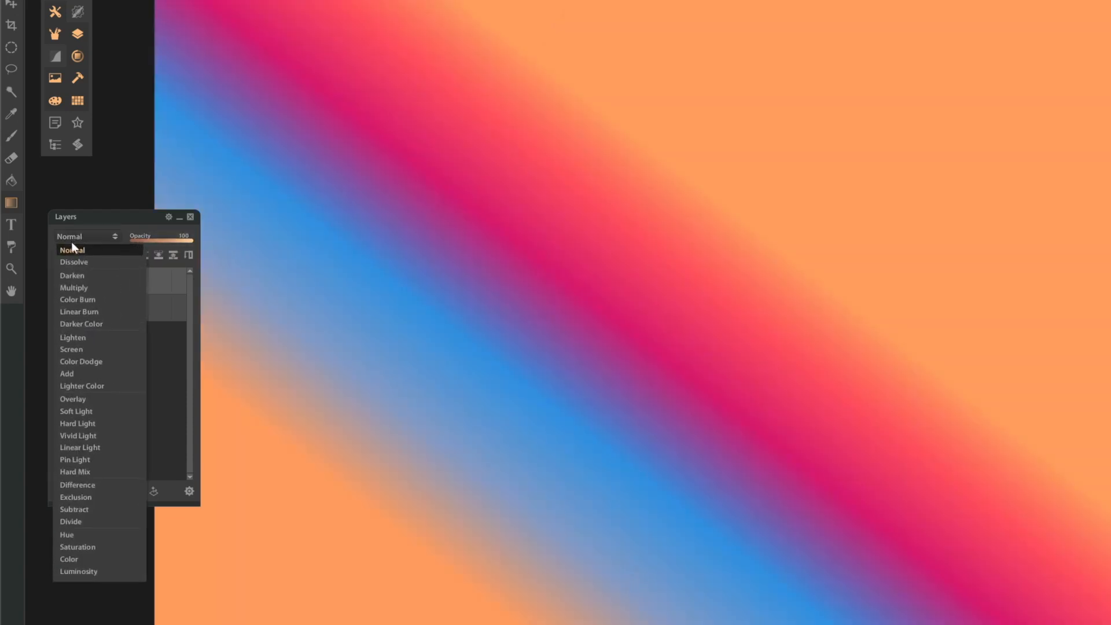
{"action": "left_click", "coordinate": [84, 486]}
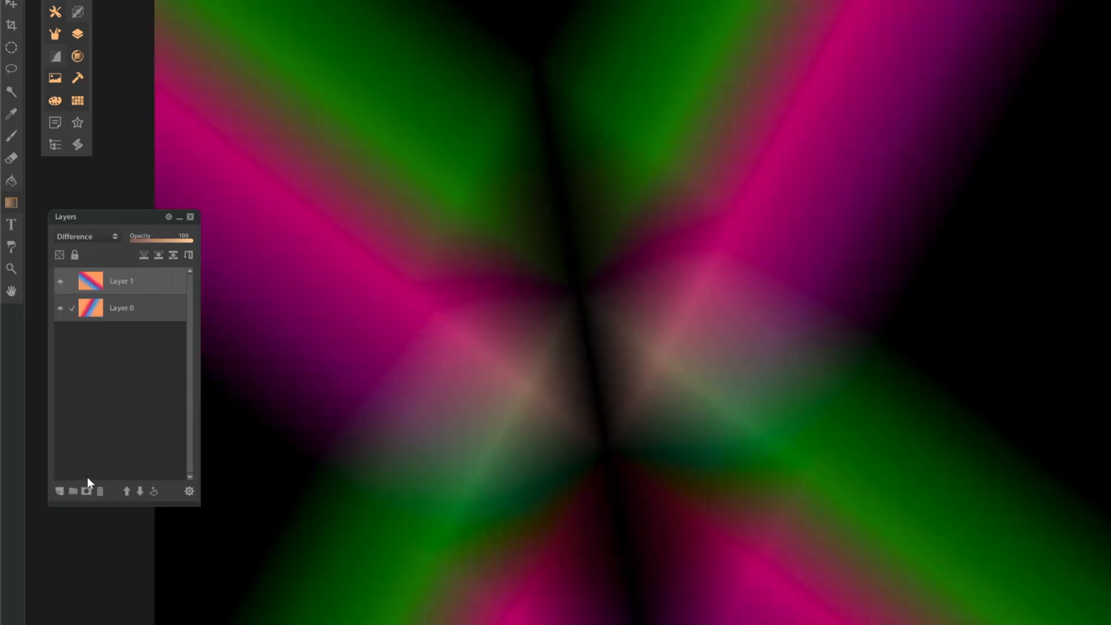
{"action": "left_click", "coordinate": [82, 234]}
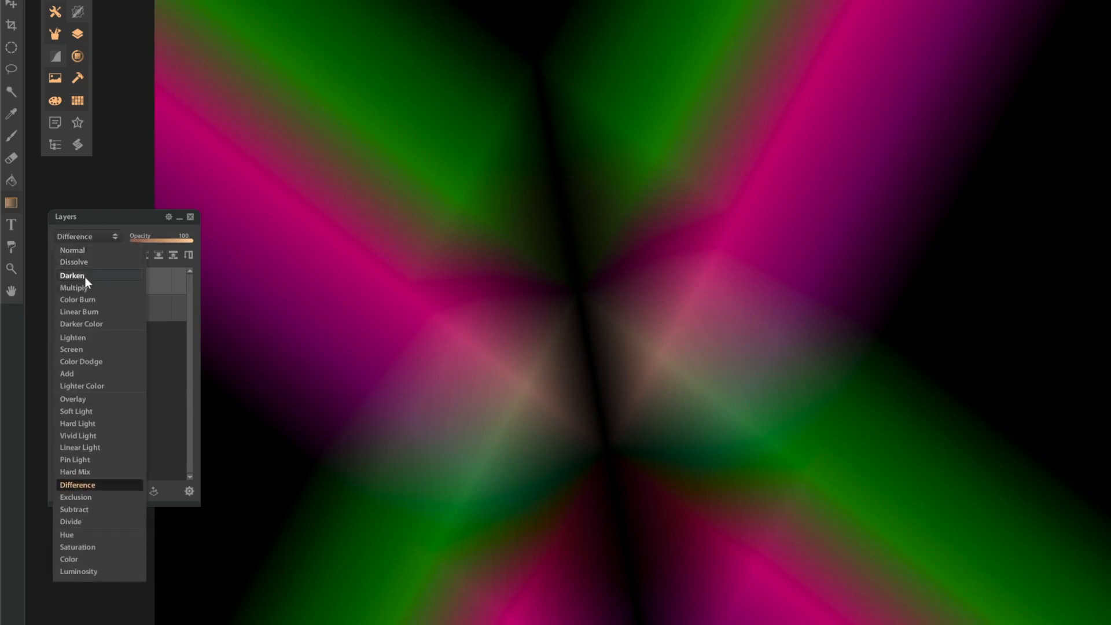
{"action": "left_click", "coordinate": [86, 335]}
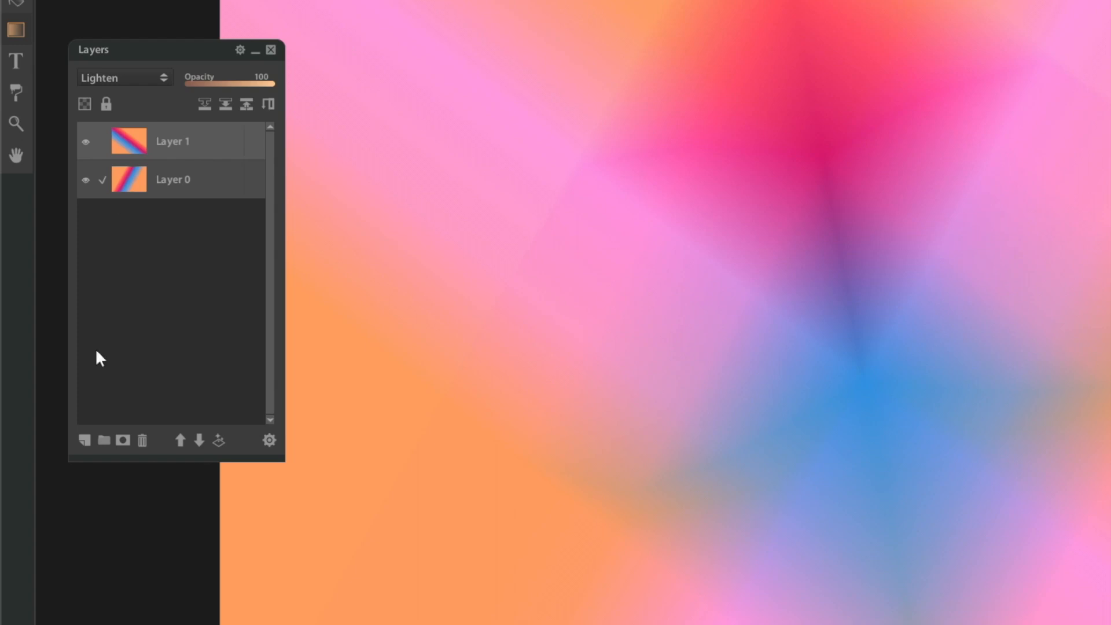
- Merge the Lighten gradient layer with the base layer beneath it
{"action": "left_click", "coordinate": [269, 441]}
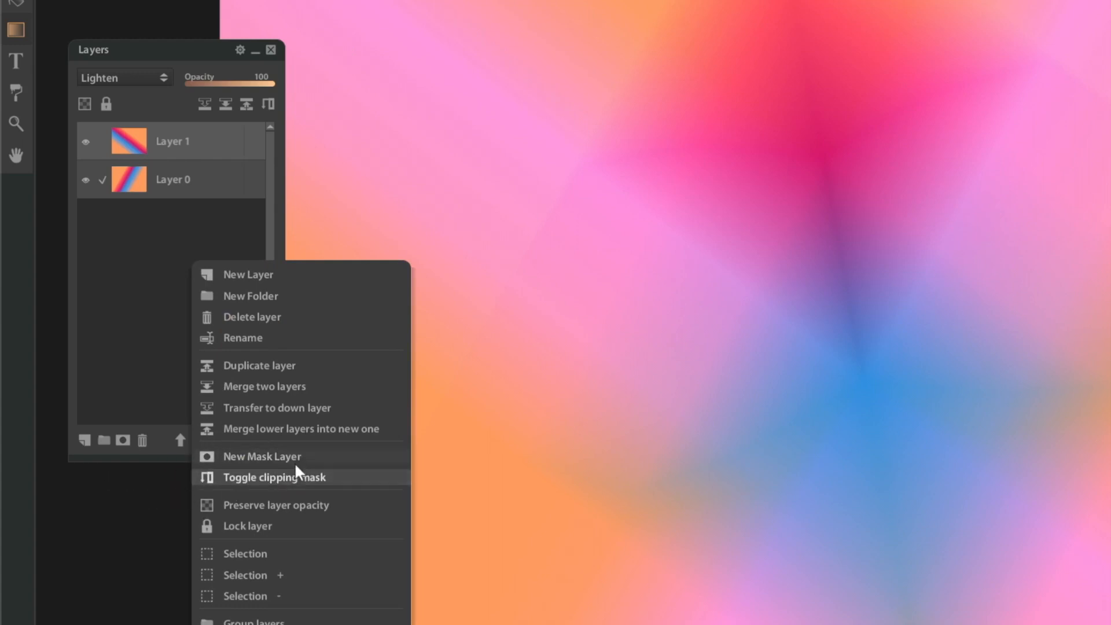
{"action": "left_click", "coordinate": [313, 386]}
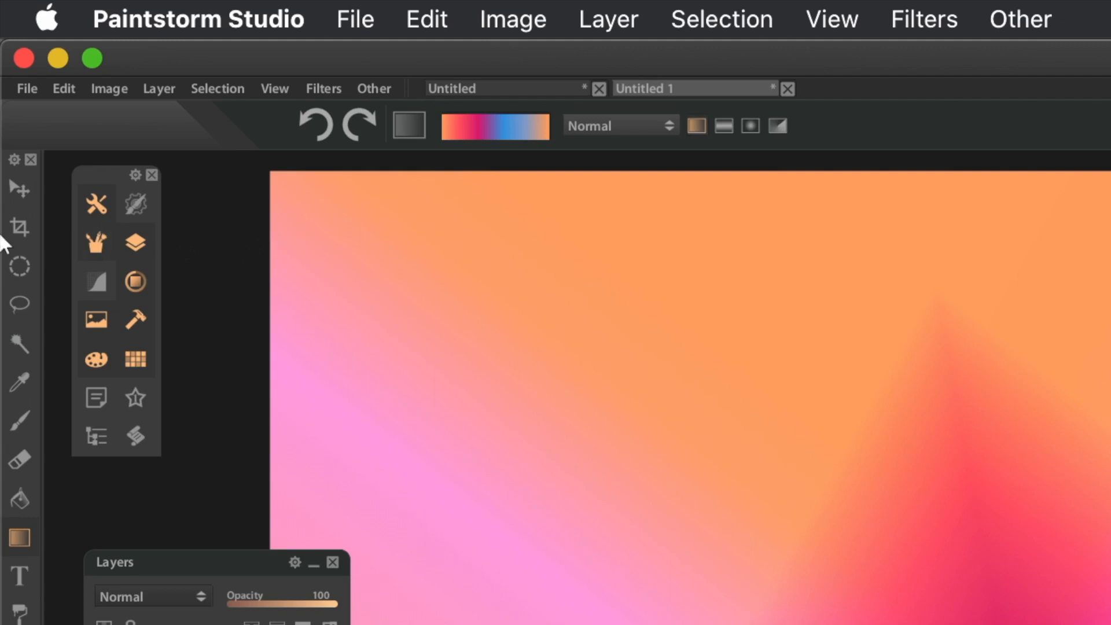
- Draw a large, nearly circular elliptical selection in the middle of the canvas and add a new layer
{"action": "left_click", "coordinate": [27, 267]}
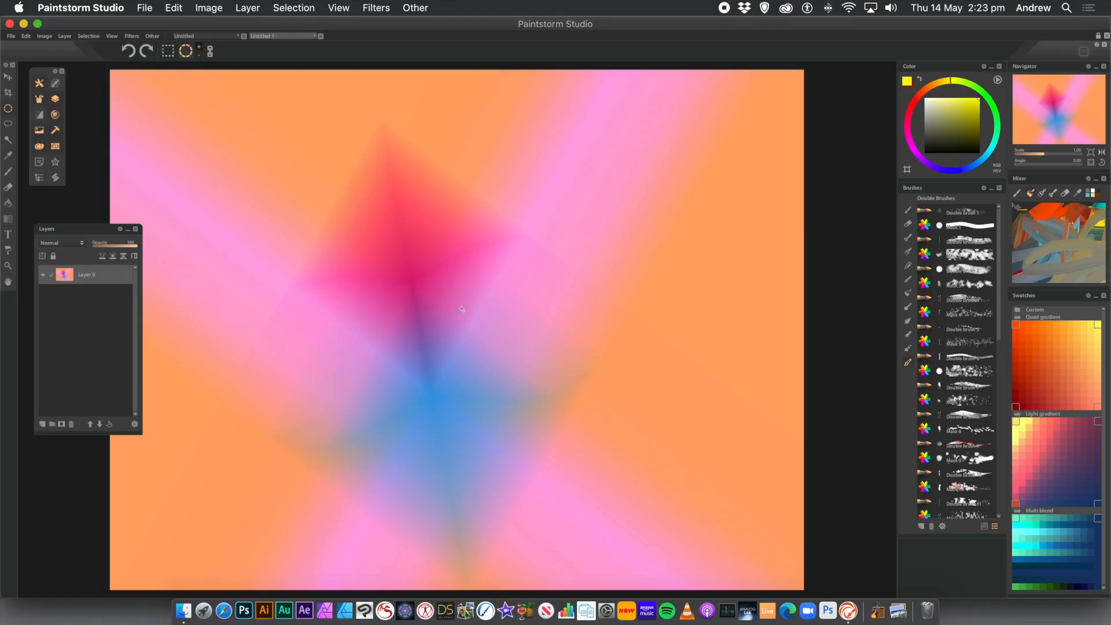
{"action": "left_click_drag", "start_coordinate": [462, 310], "coordinate": [613, 470]}
{"action": "left_click", "coordinate": [255, 7]}
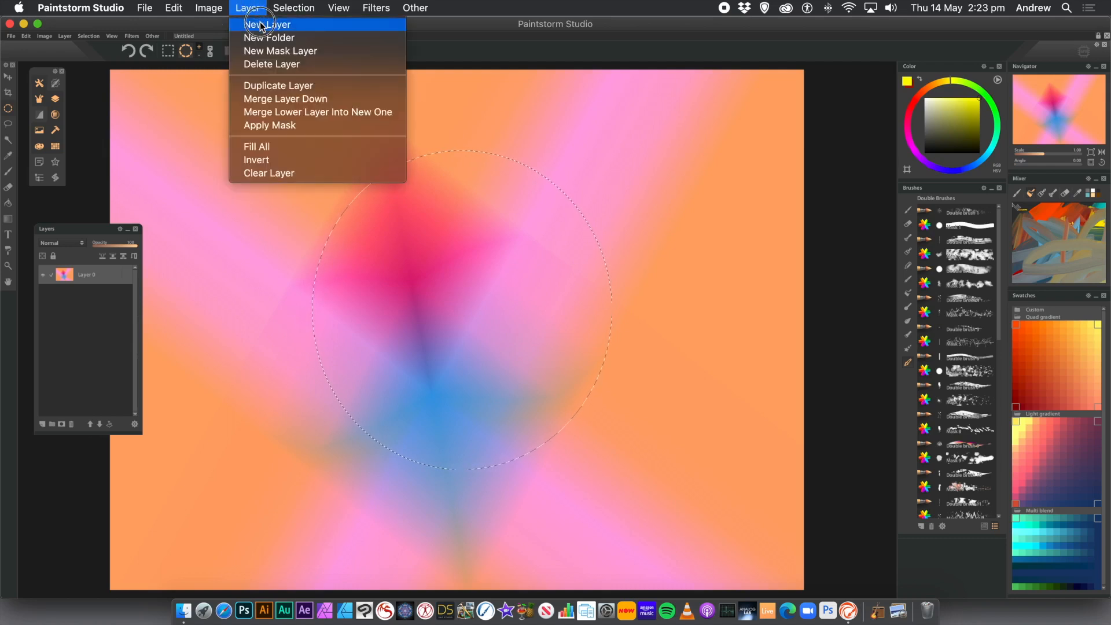
{"action": "left_click", "coordinate": [261, 26]}
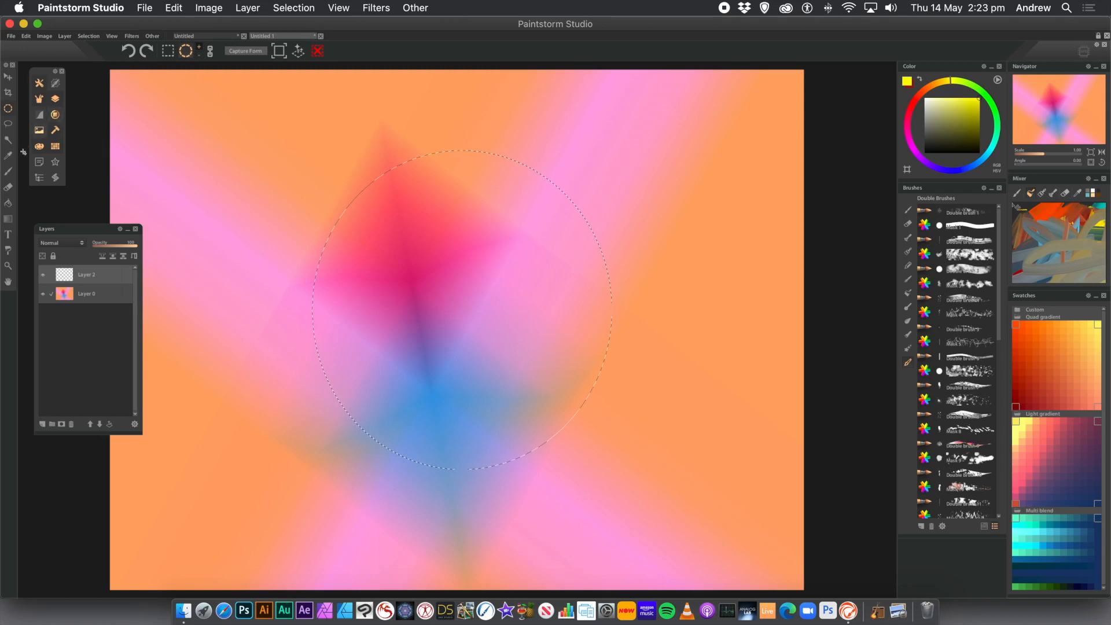
- Fill the elliptical selection on the new layer with the orange, pink and blue gradient, running down toward the lower left
{"action": "left_click", "coordinate": [9, 220]}
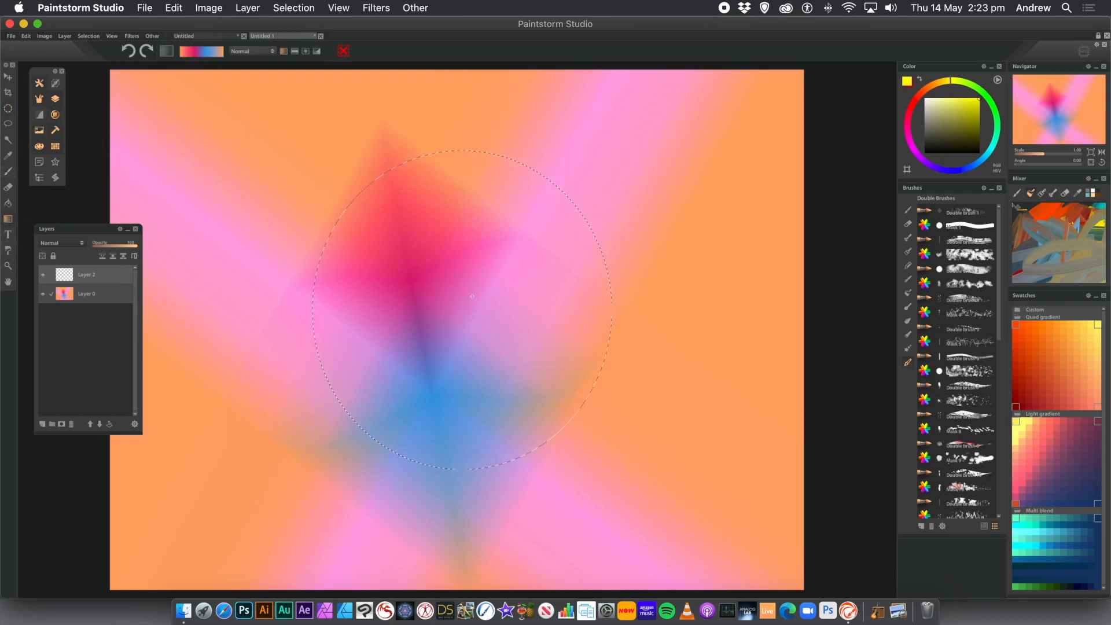
{"action": "left_click_drag", "start_coordinate": [475, 298], "coordinate": [592, 360]}
{"action": "left_click_drag", "start_coordinate": [482, 278], "coordinate": [344, 490]}
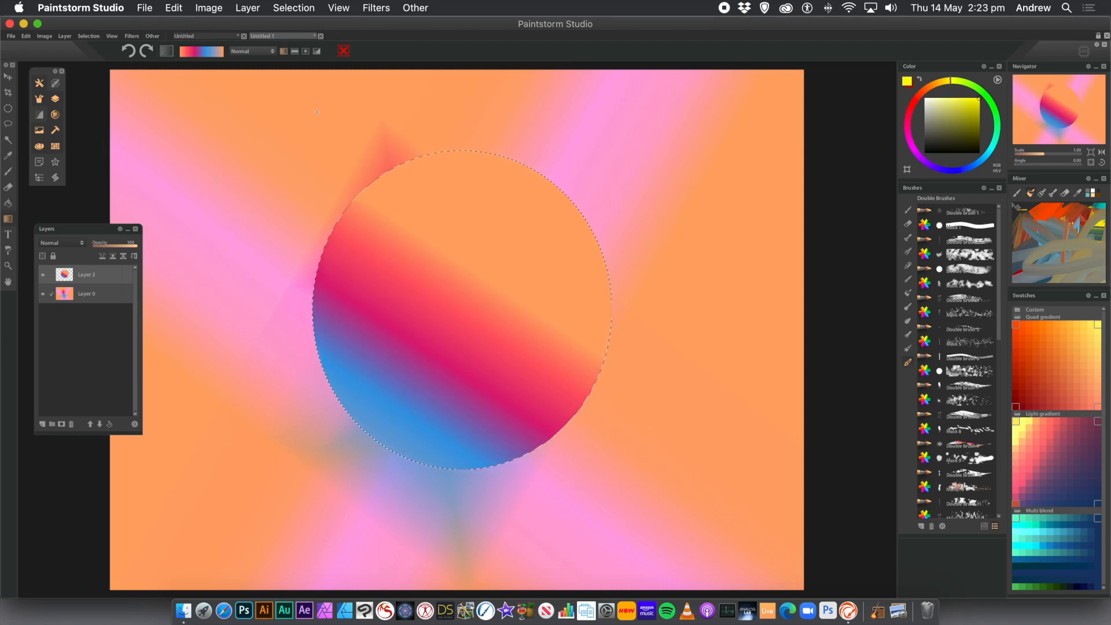
- Add another layer above the gradient ellipse and set its blend mode to Overlay
{"action": "left_click", "coordinate": [254, 10]}
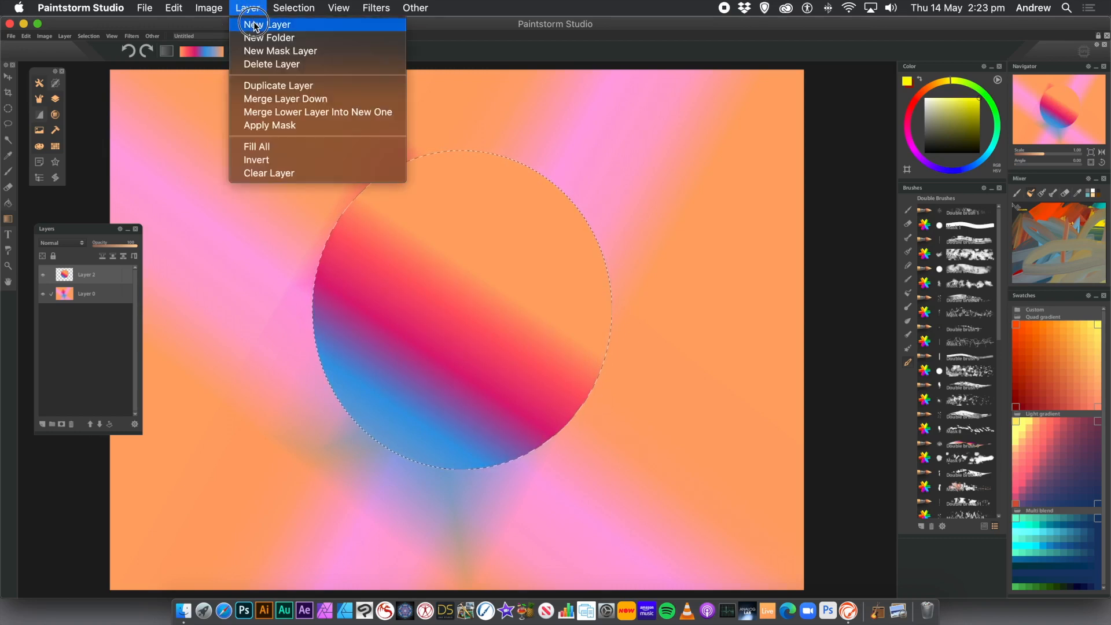
{"action": "left_click", "coordinate": [253, 25]}
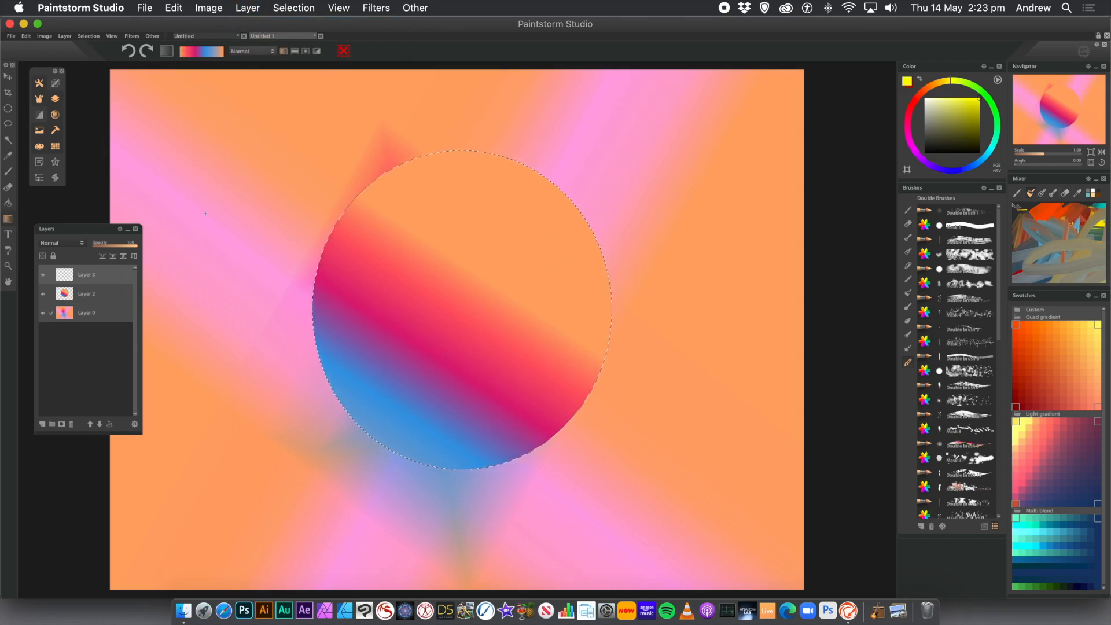
{"action": "left_click", "coordinate": [65, 241]}
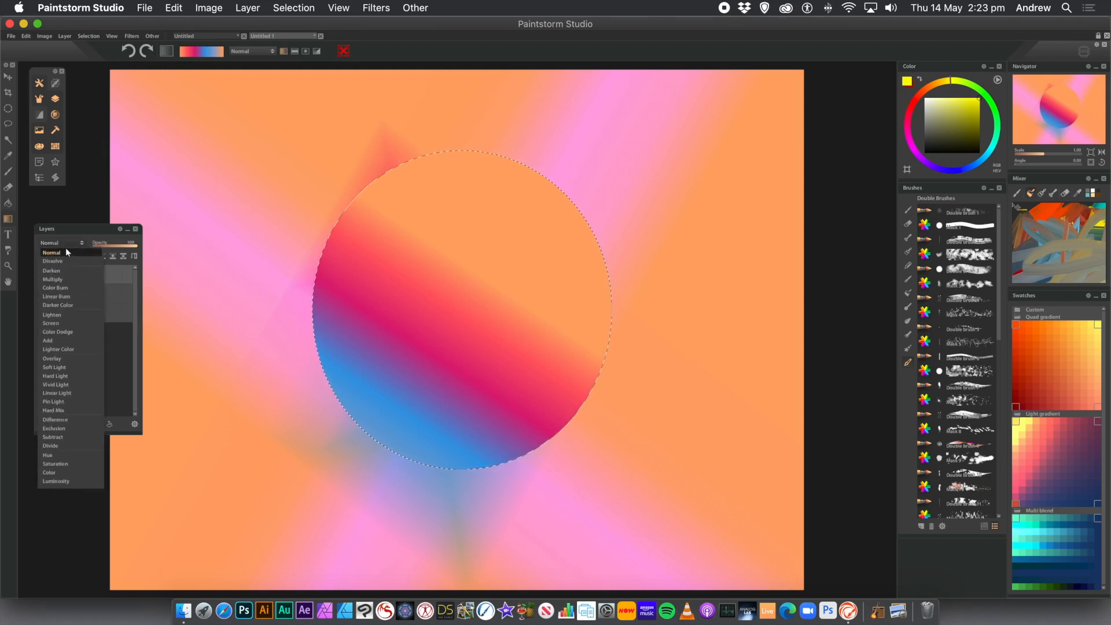
{"action": "left_click", "coordinate": [67, 360]}
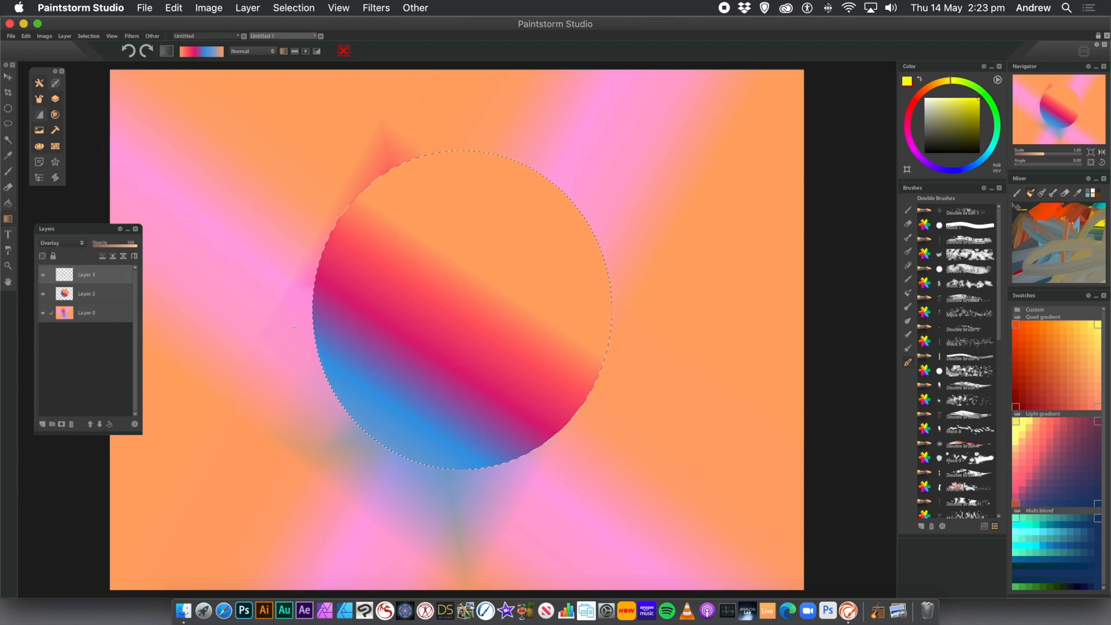
- Draw gradients at different angles inside the selection on the Overlay layer, ending with a steep upward one
{"action": "left_click_drag", "start_coordinate": [572, 354], "coordinate": [356, 264]}
{"action": "left_click_drag", "start_coordinate": [521, 301], "coordinate": [452, 193]}
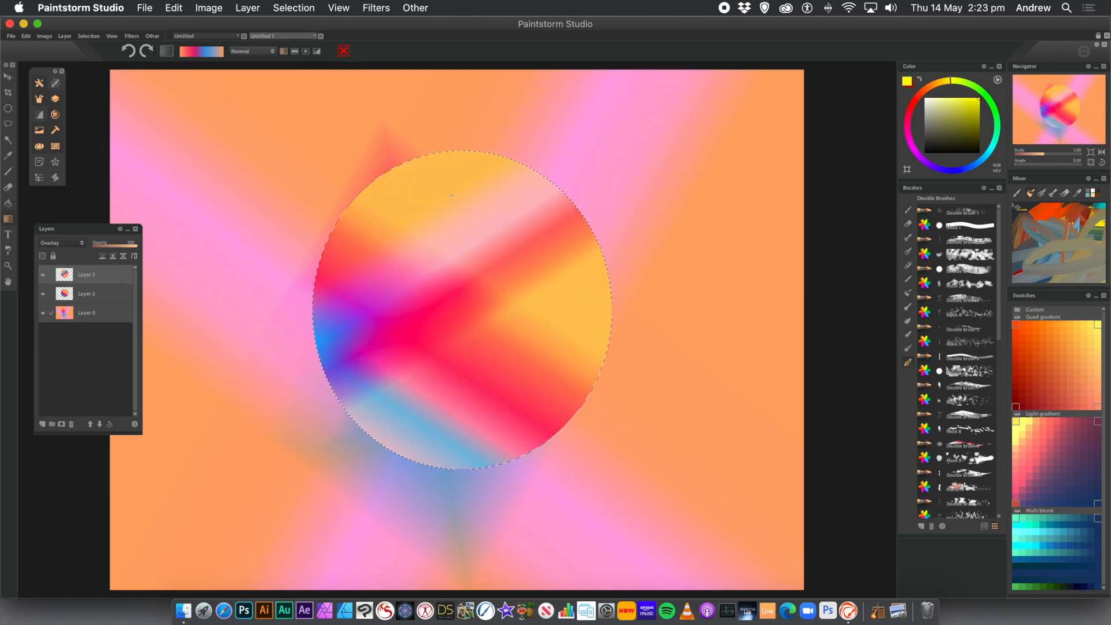
{"action": "left_click_drag", "start_coordinate": [439, 326], "coordinate": [470, 224]}
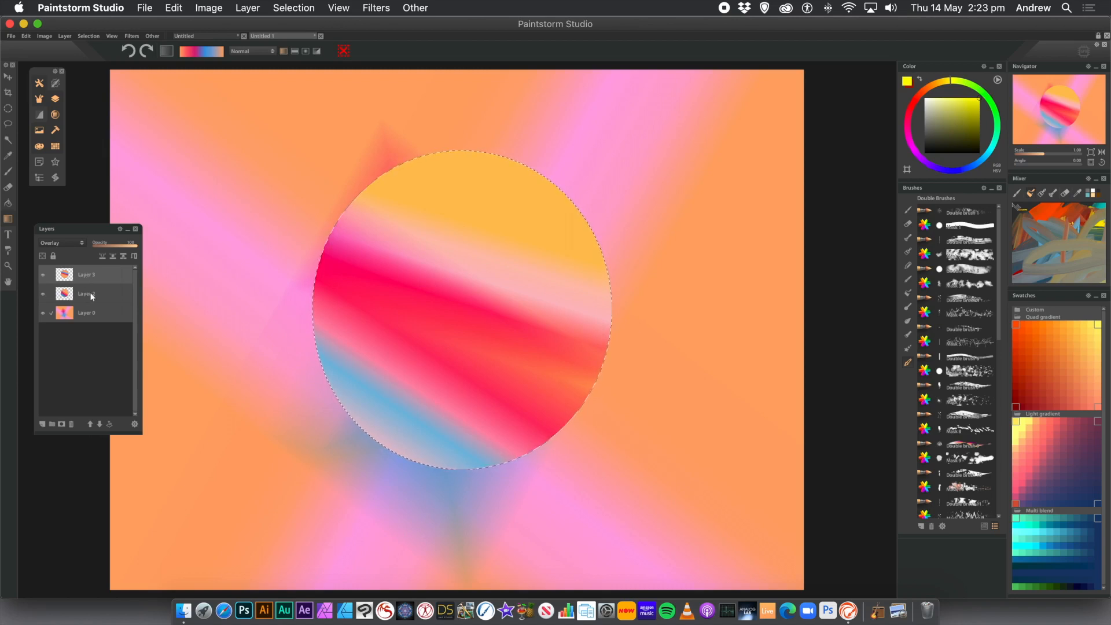
- Merge the Overlay gradient layer with the ellipse layer beneath it
{"action": "left_click", "coordinate": [93, 297]}
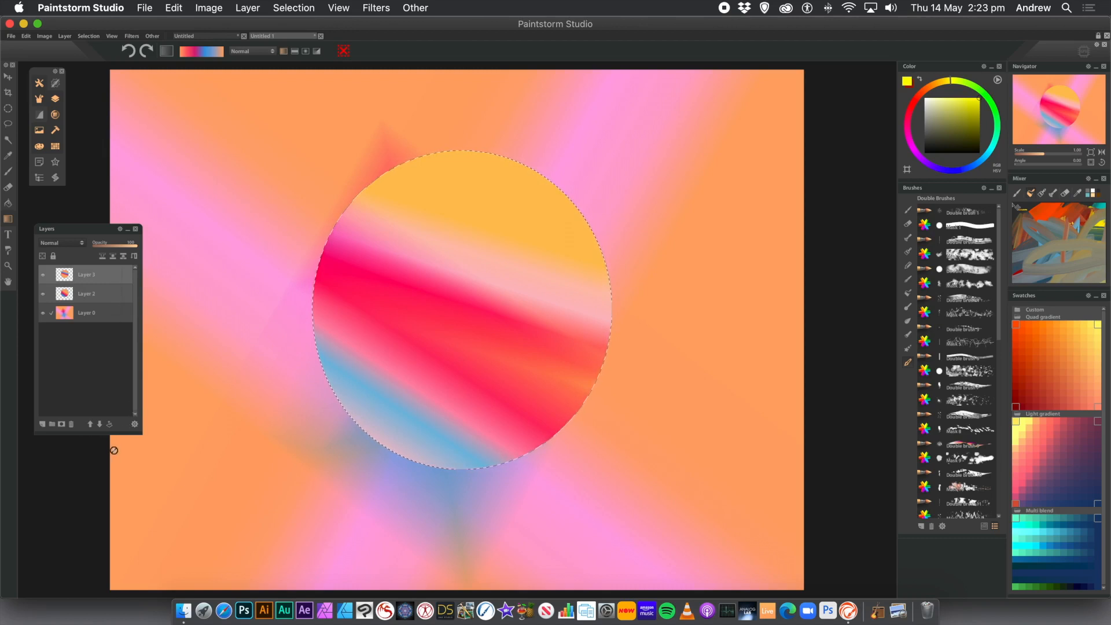
{"action": "left_click", "coordinate": [135, 424]}
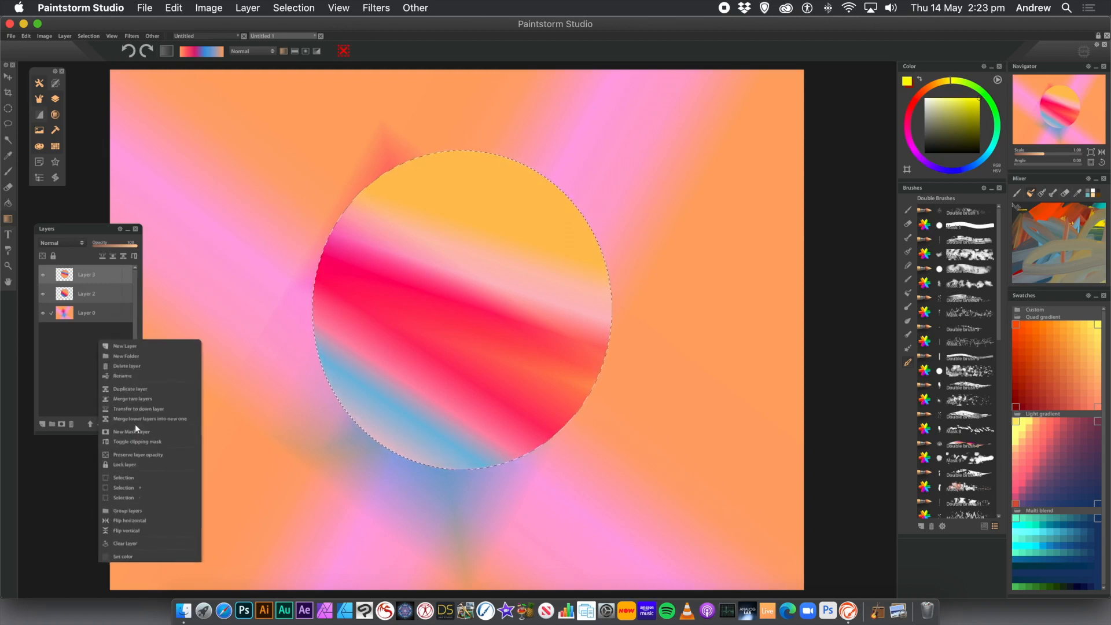
{"action": "left_click", "coordinate": [151, 397]}
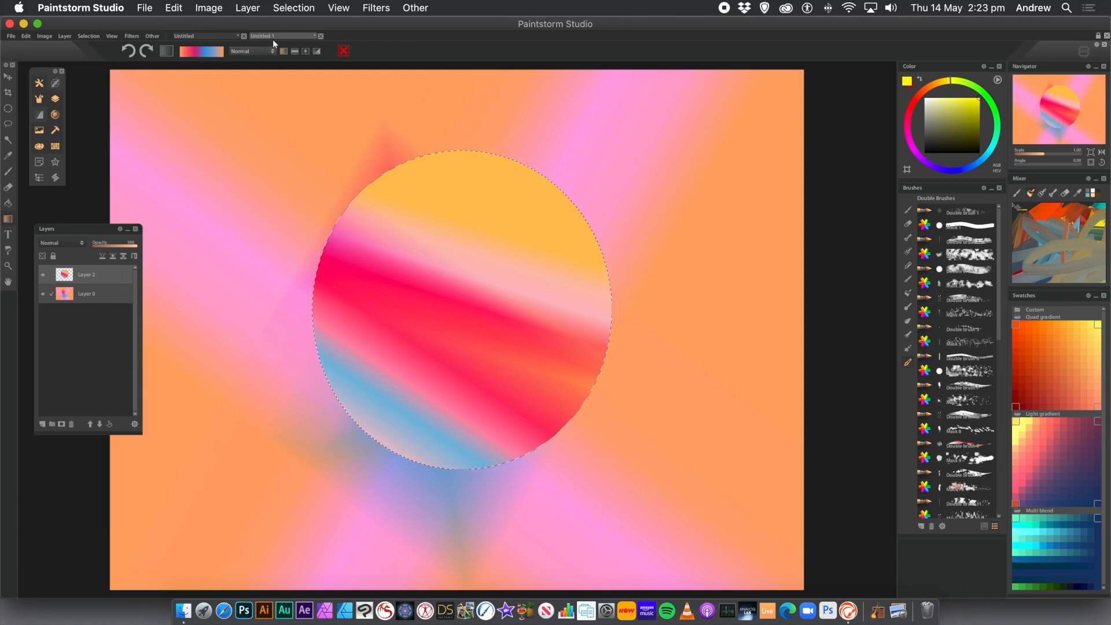
- Clear the elliptical selection and switch to the Move tool
{"action": "left_click", "coordinate": [287, 8]}
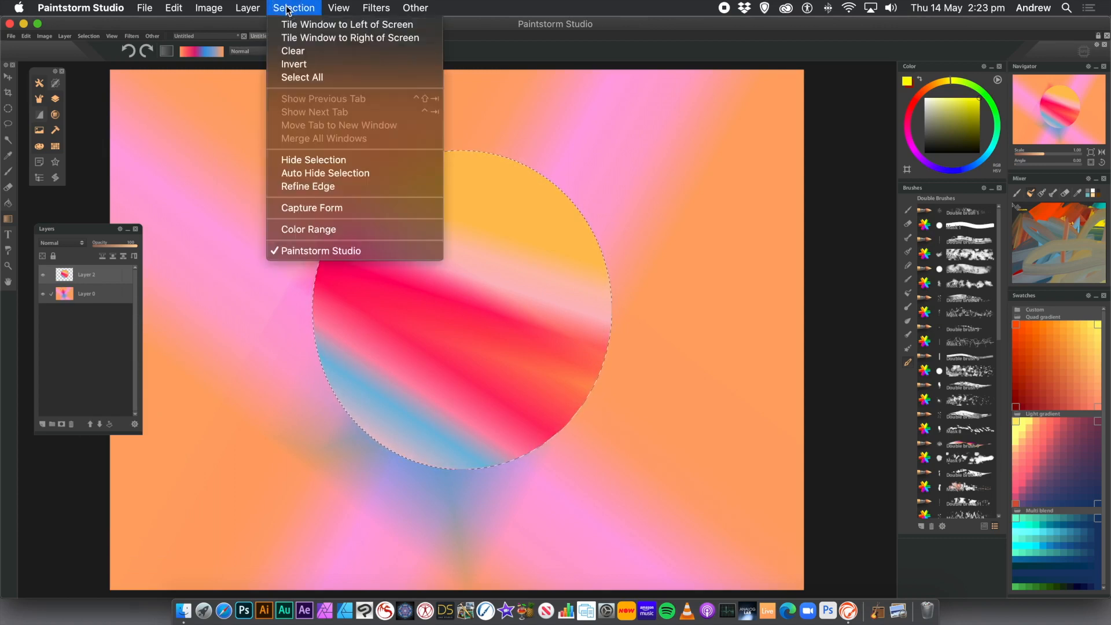
{"action": "left_click", "coordinate": [289, 51]}
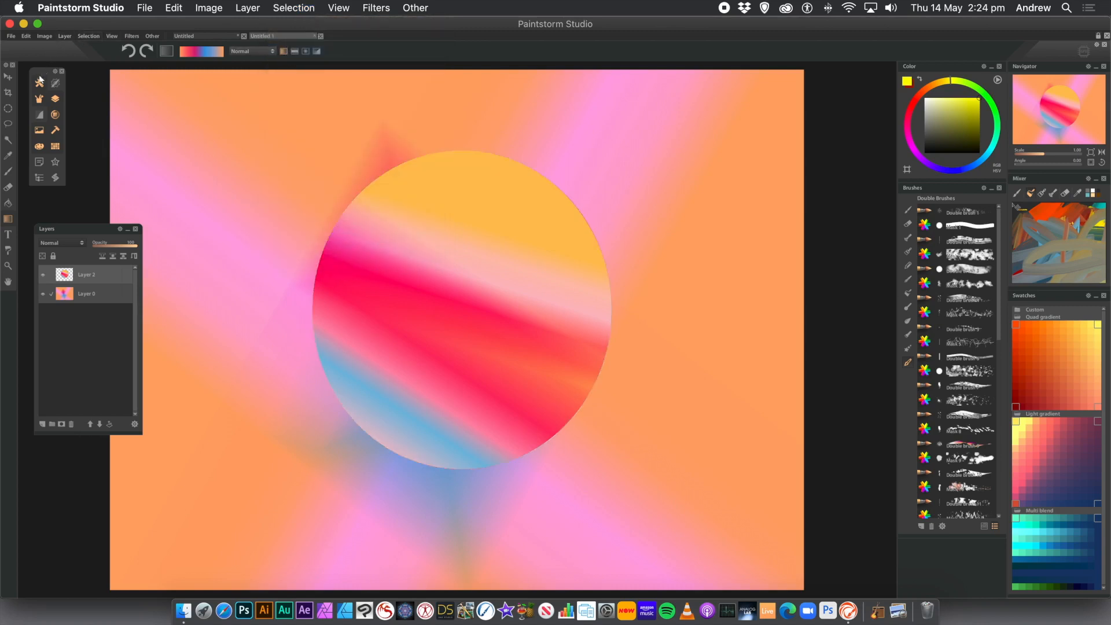
{"action": "left_click", "coordinate": [8, 78]}
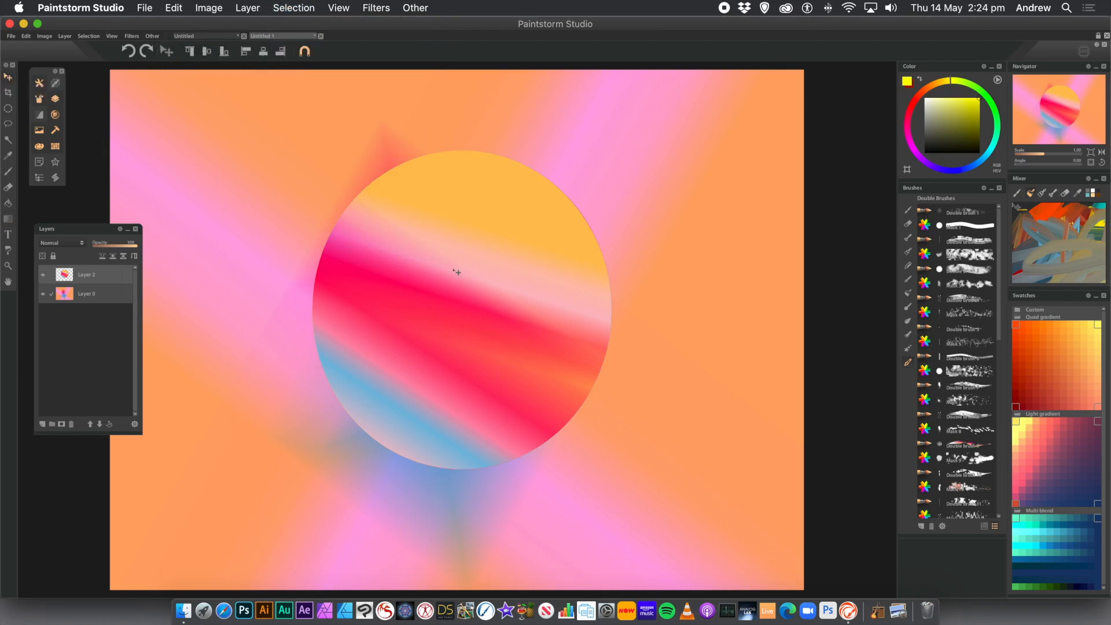
- Move the gradient ellipse to the canvas's upper-left corner and place a duplicate overlapping it, offset down toward the canvas centre
{"action": "left_click_drag", "start_coordinate": [448, 268], "coordinate": [199, 137]}
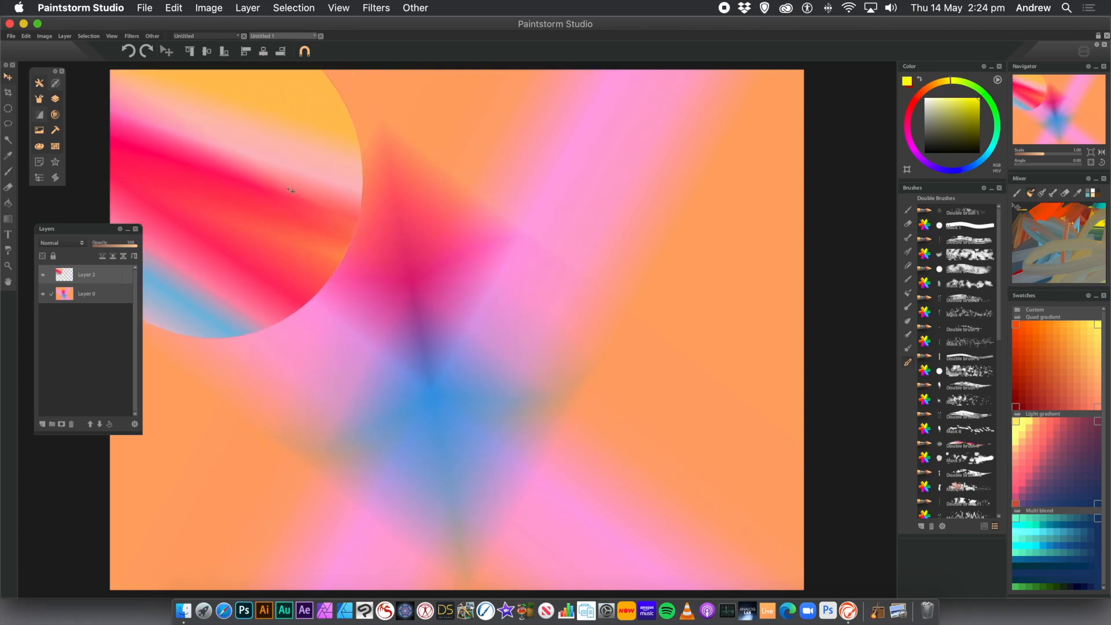
{"action": "left_click_drag", "start_coordinate": [217, 182], "coordinate": [247, 206]}
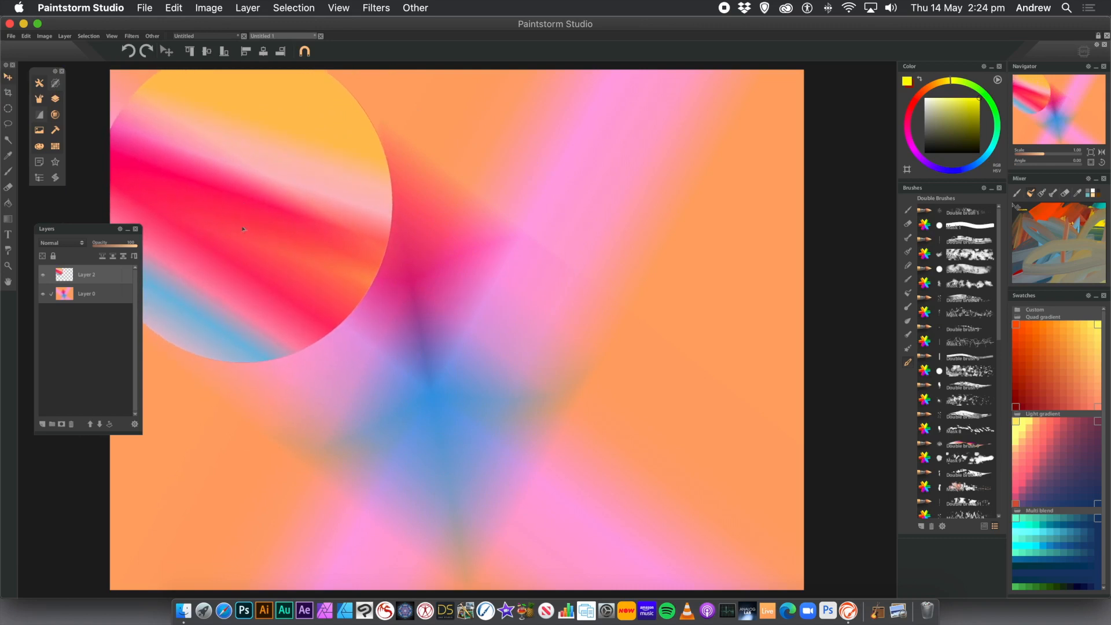
{"action": "key", "text": "ctrl+j"}
{"action": "left_click_drag", "start_coordinate": [243, 229], "coordinate": [384, 278]}
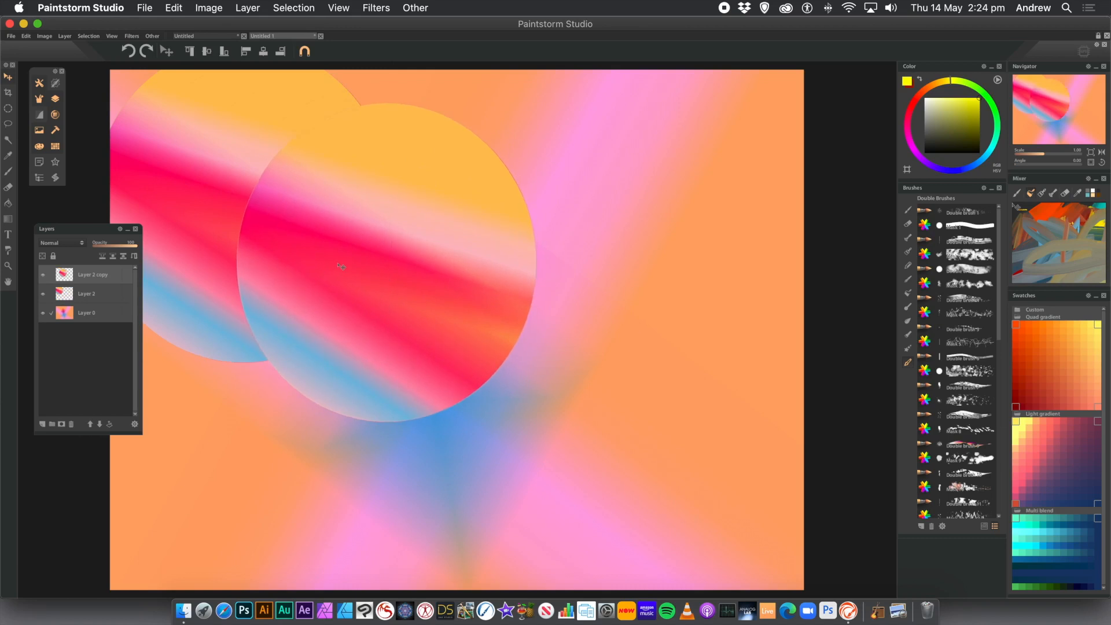
- Duplicate the ellipse twice more, placing one copy at the lower centre of the canvas and the other overlapping it on the lower left
{"action": "key", "text": "ctrl+j"}
{"action": "left_click_drag", "start_coordinate": [341, 266], "coordinate": [252, 371]}
{"action": "left_click_drag", "start_coordinate": [270, 322], "coordinate": [428, 411]}
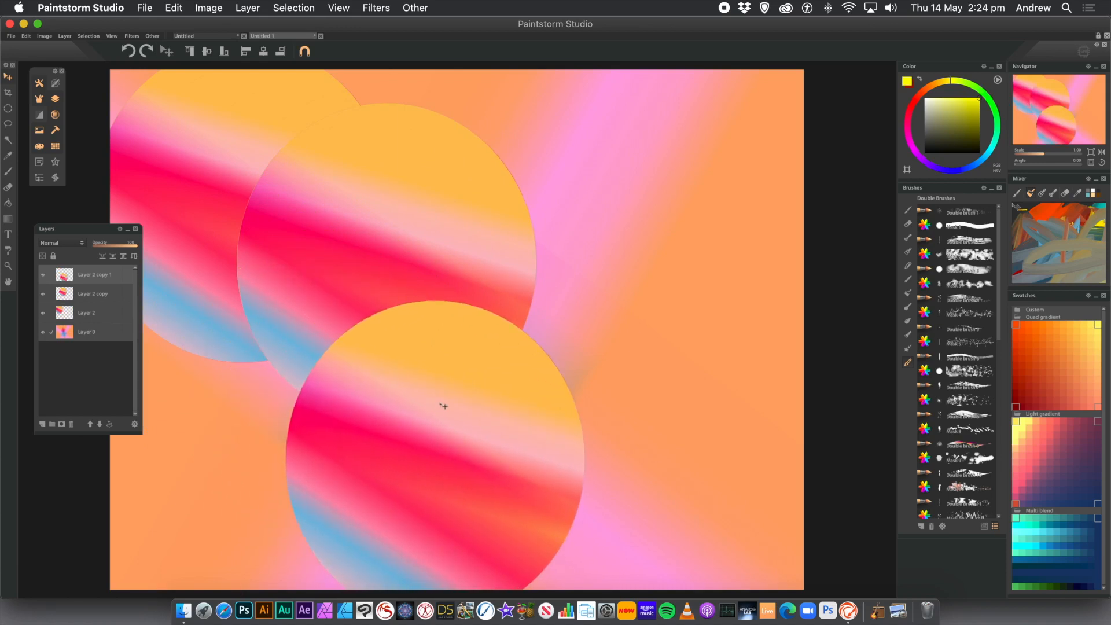
{"action": "key", "text": "super+j"}
{"action": "left_click_drag", "start_coordinate": [436, 397], "coordinate": [283, 325]}
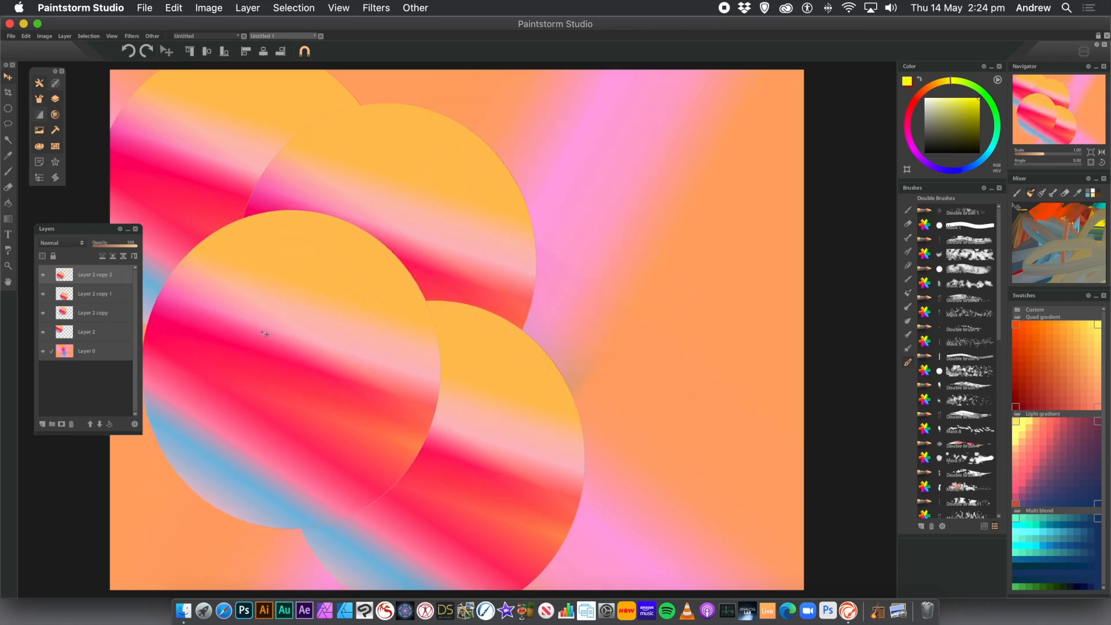
- Fill the rest of the canvas with six more overlapping ellipse copies along the right side and upper edge, placing the last in the centre
{"action": "left_click_drag", "start_coordinate": [272, 330], "coordinate": [644, 175]}
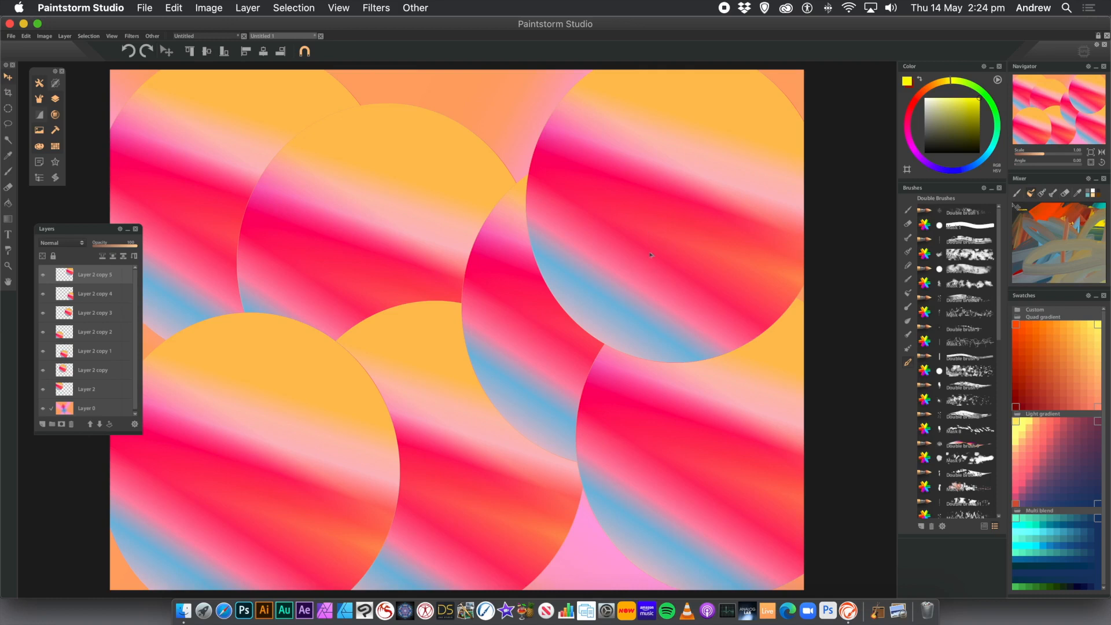
{"action": "left_click_drag", "start_coordinate": [652, 256], "coordinate": [295, 258]}
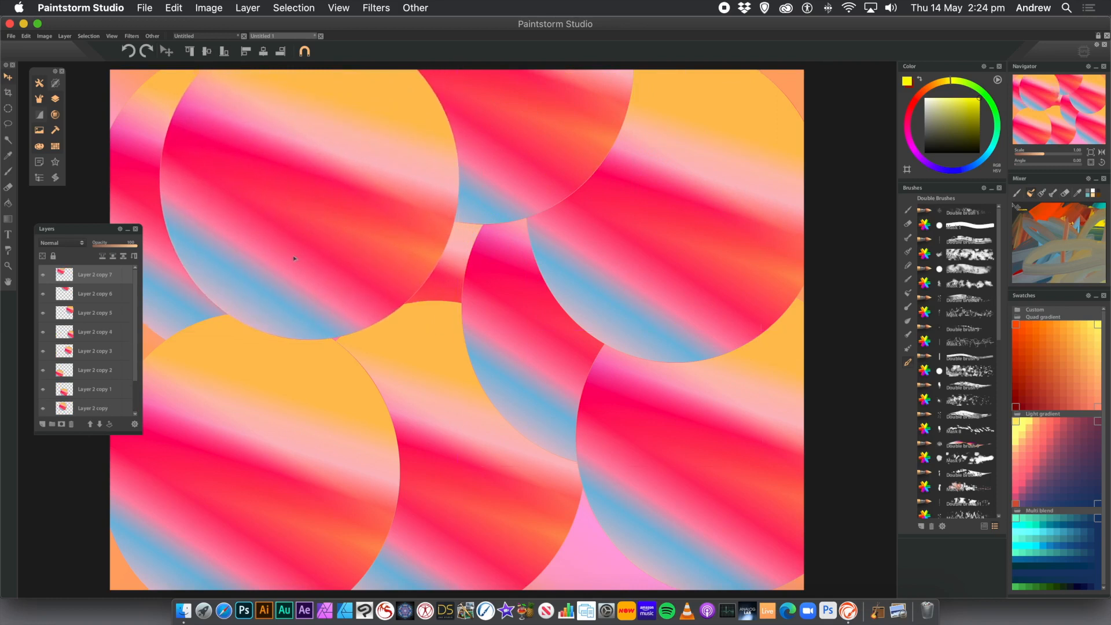
{"action": "left_click_drag", "start_coordinate": [314, 219], "coordinate": [461, 374]}
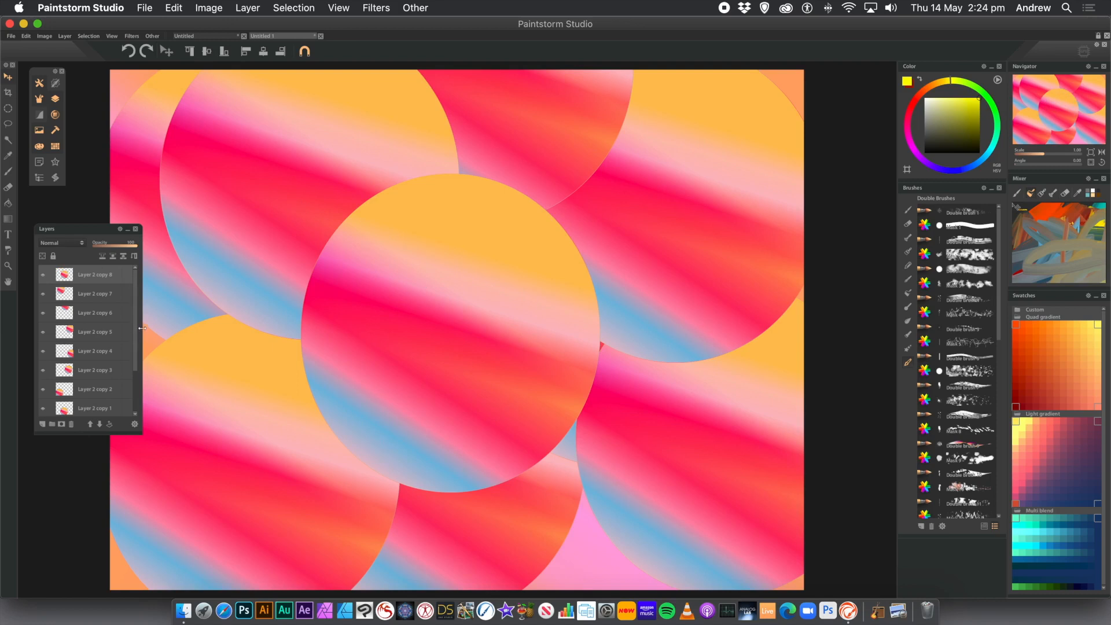
- Select all the ellipse layers together with the background layer and merge them into one layer
{"action": "left_click_drag", "start_coordinate": [136, 288], "coordinate": [139, 342]}
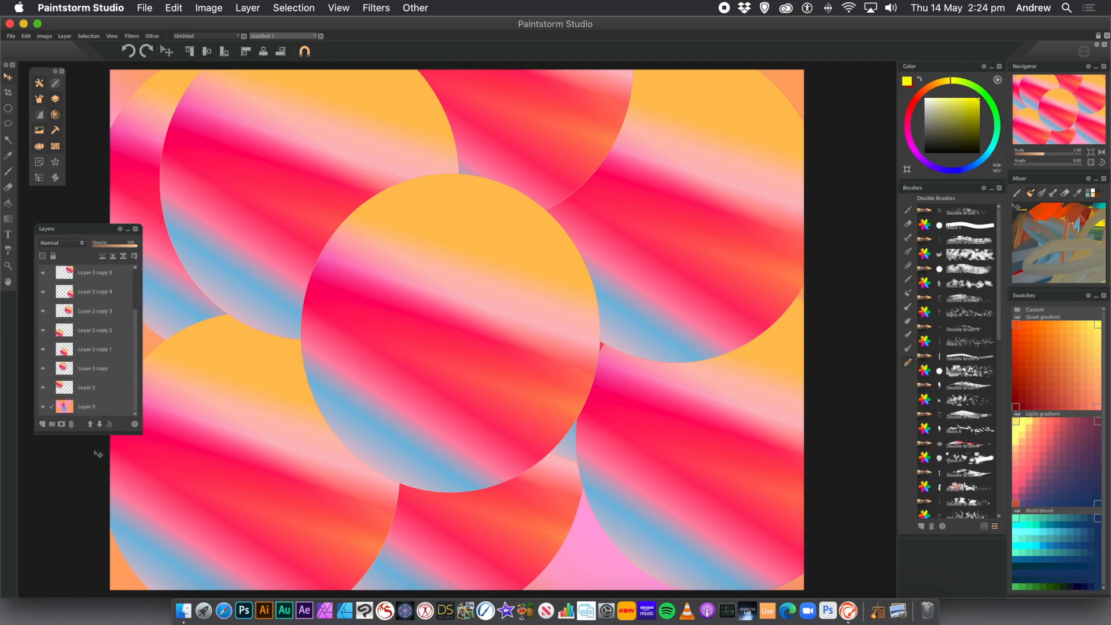
{"action": "left_click", "coordinate": [92, 406], "text": "shift"}
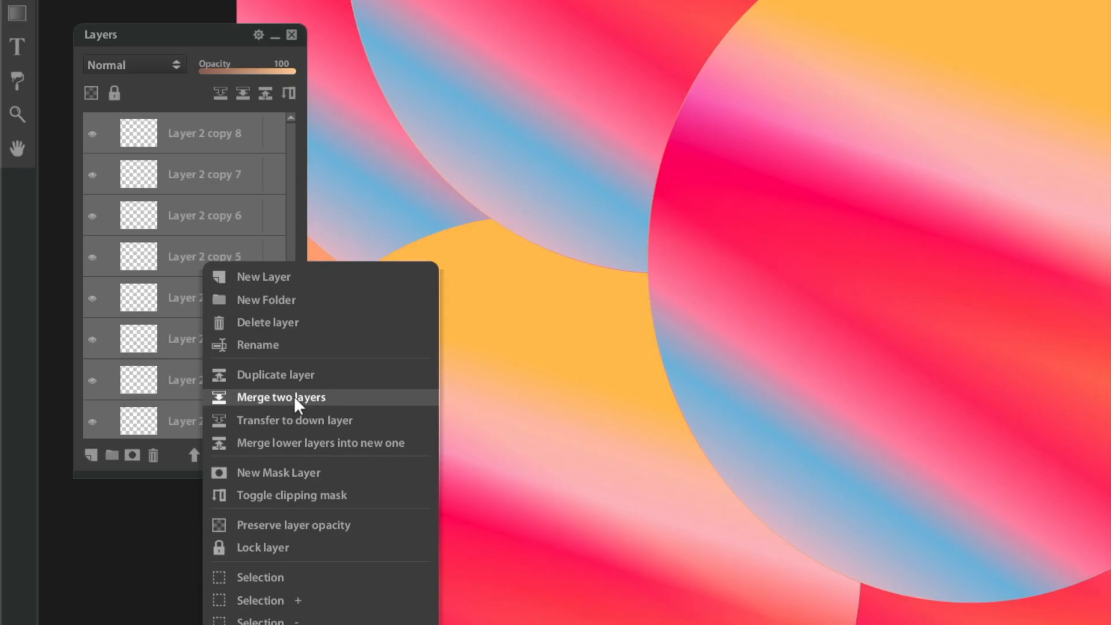
{"action": "left_click", "coordinate": [294, 396]}
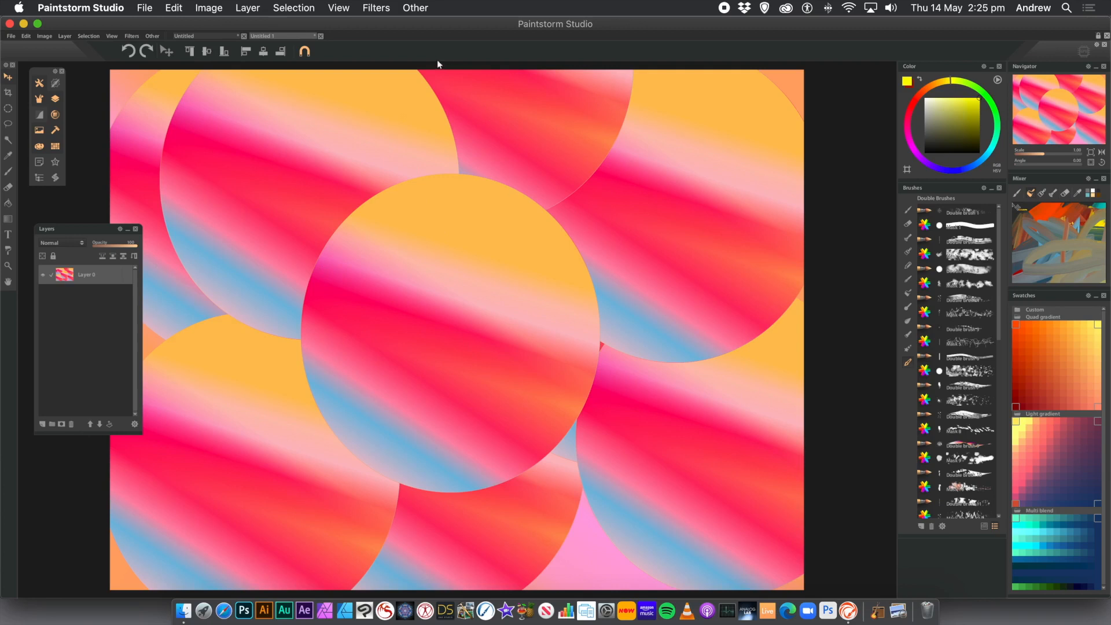
{"action": "left_click", "coordinate": [377, 14]}
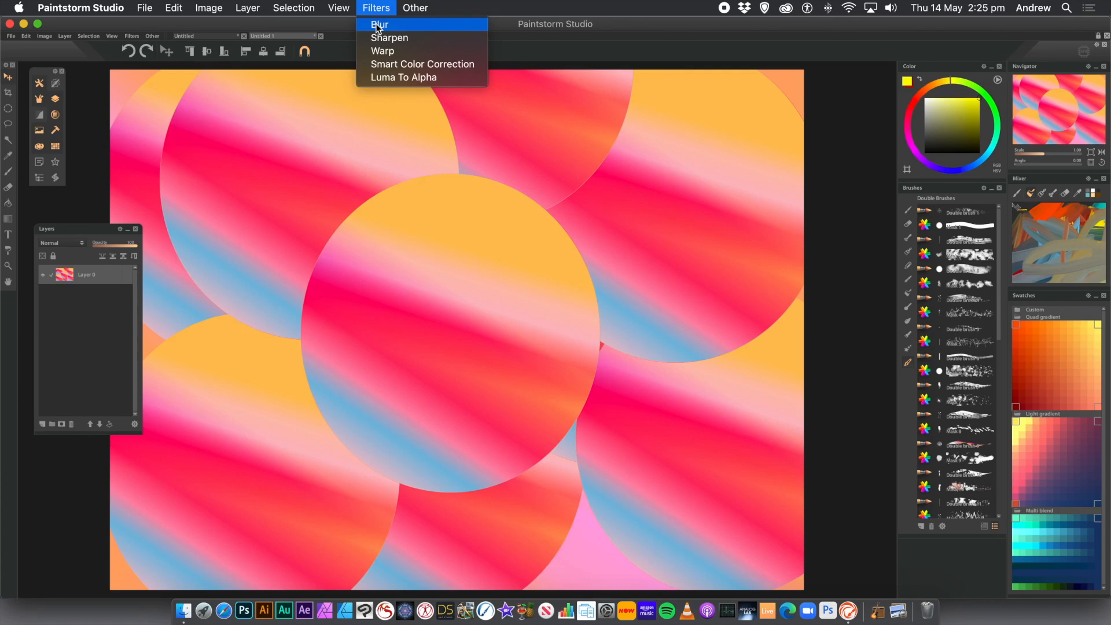
{"action": "left_click", "coordinate": [279, 19]}
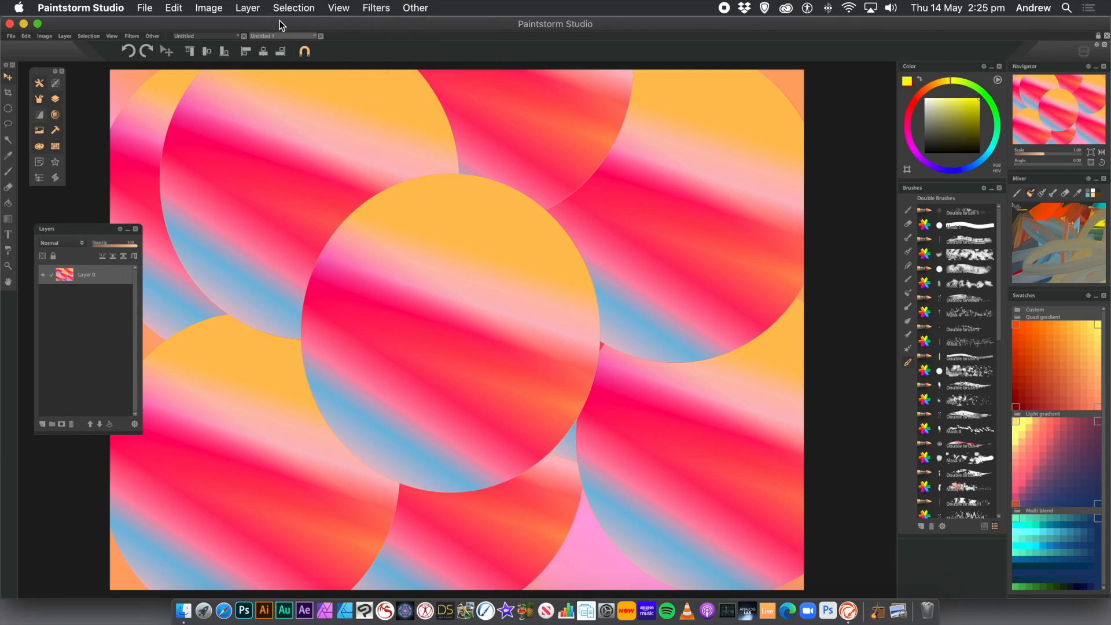